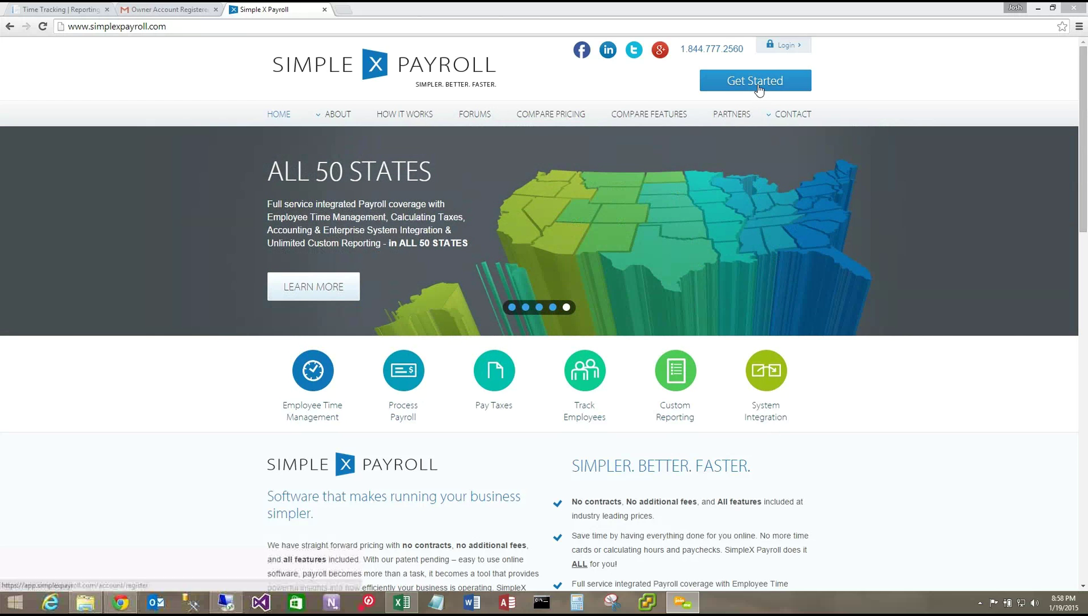
- Open the Register form from Get Started, scroll through it, then return to the Time Tracking tab
left_click(755, 81)
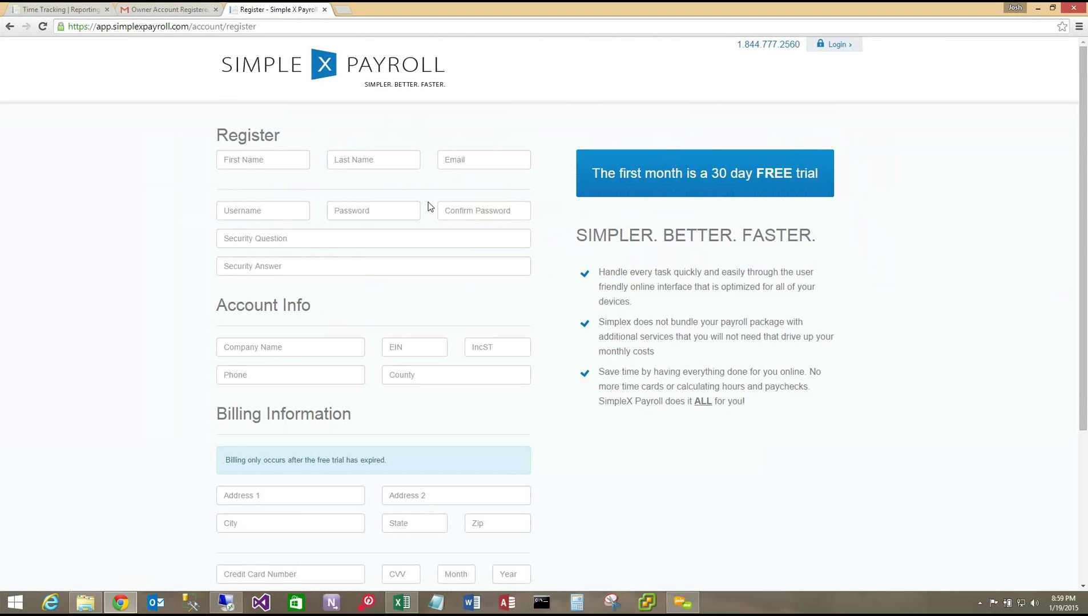
scroll(429, 204, "down", 2)
scroll(428, 204, "down", 2)
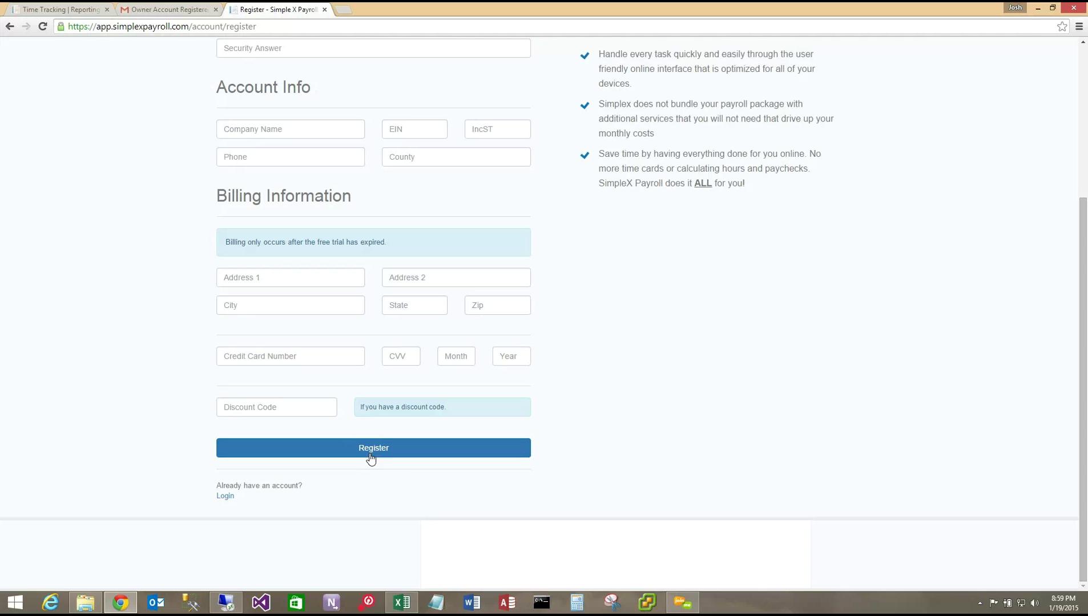
left_click(82, 10)
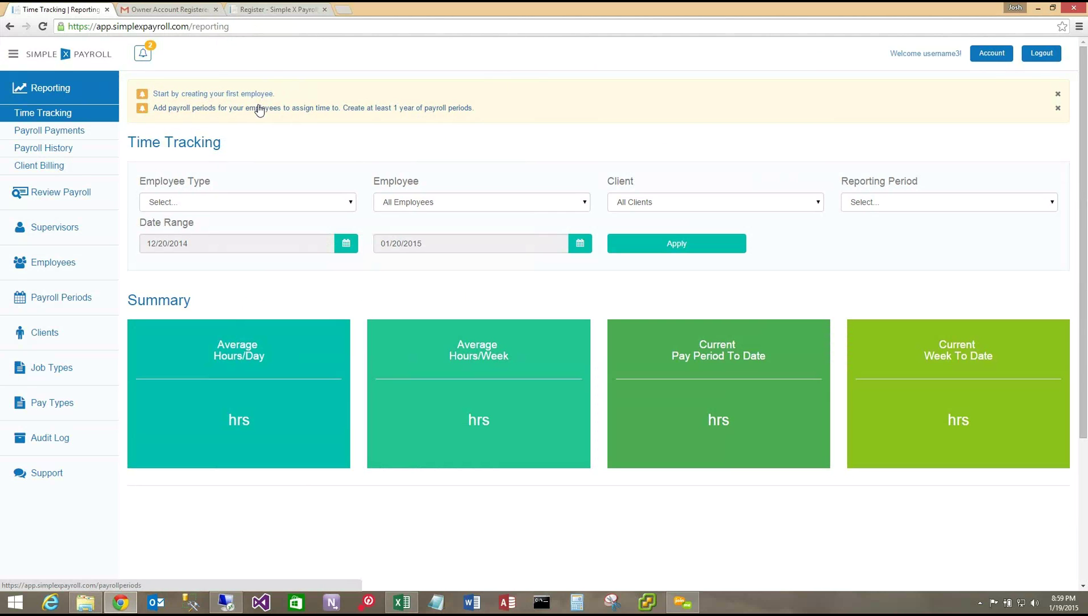
- Read the Owner Account Registered email in Gmail, then return to the Time Tracking dashboard
left_click(177, 10)
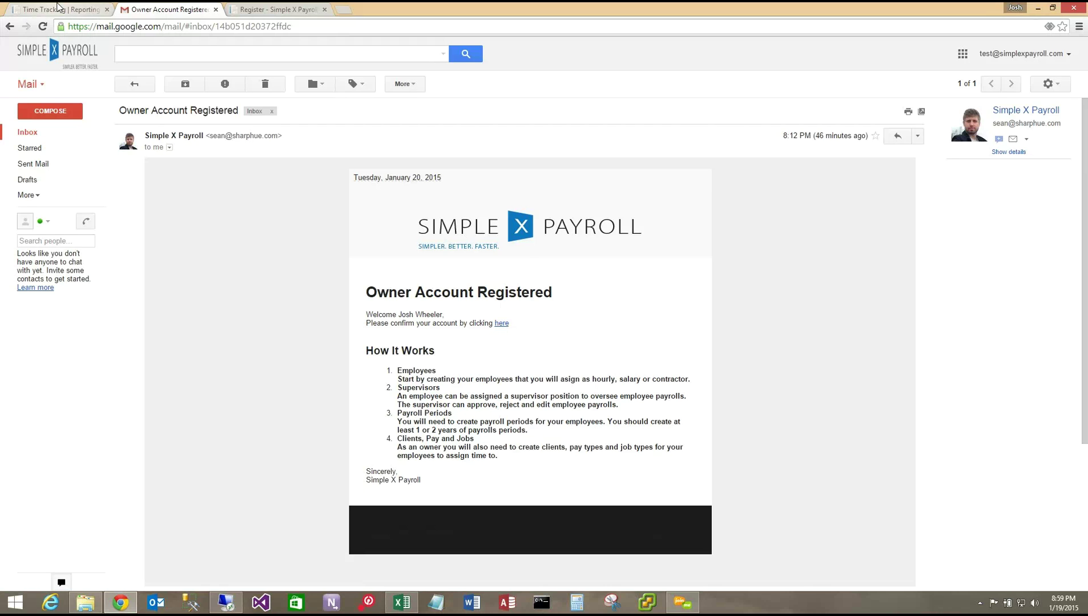
left_click(57, 10)
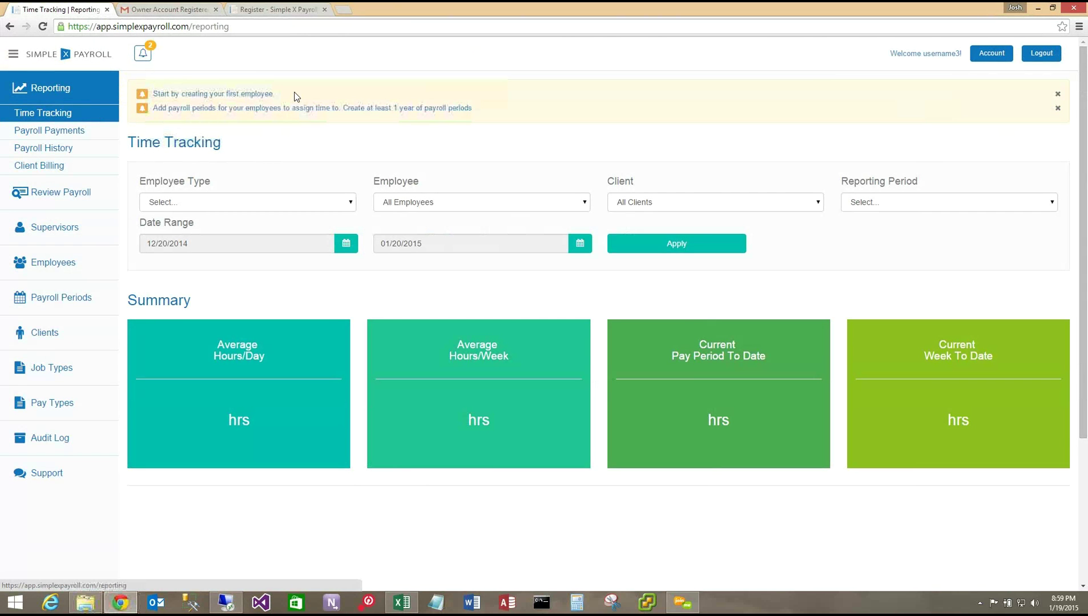
- Follow the 'first employee' link and open a blank Create Employee form
left_click(260, 100)
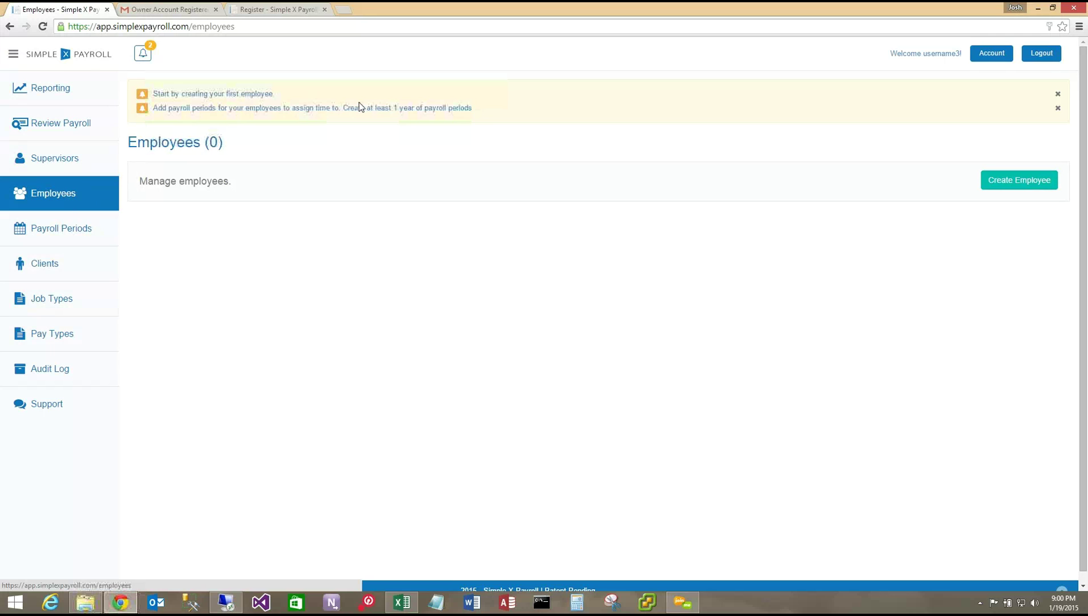
left_click(1003, 186)
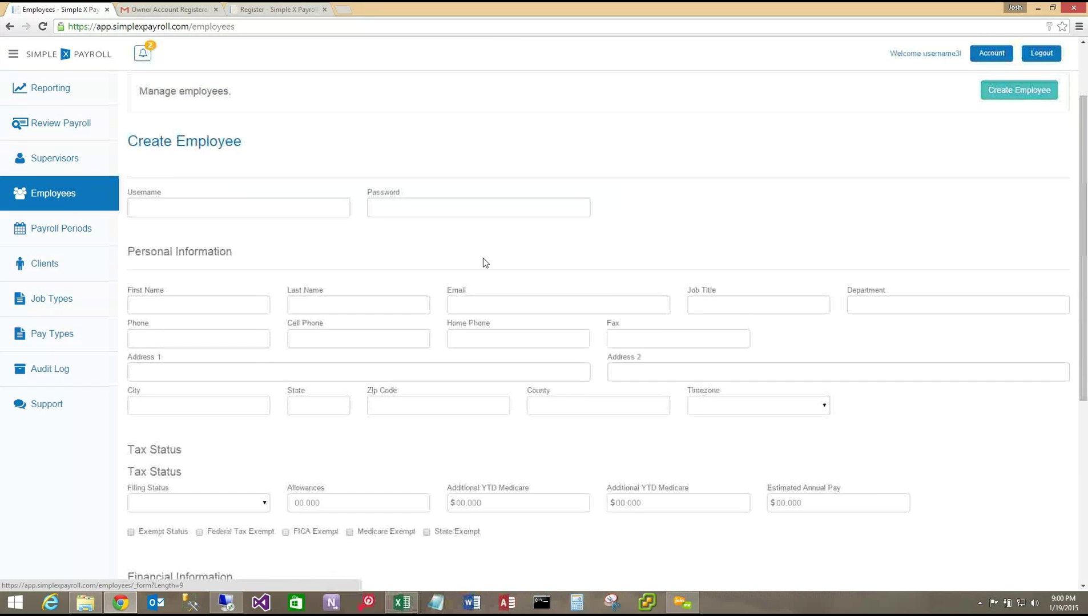
- Enter the username 'hourlyuser' and the employee's password
left_click(199, 204)
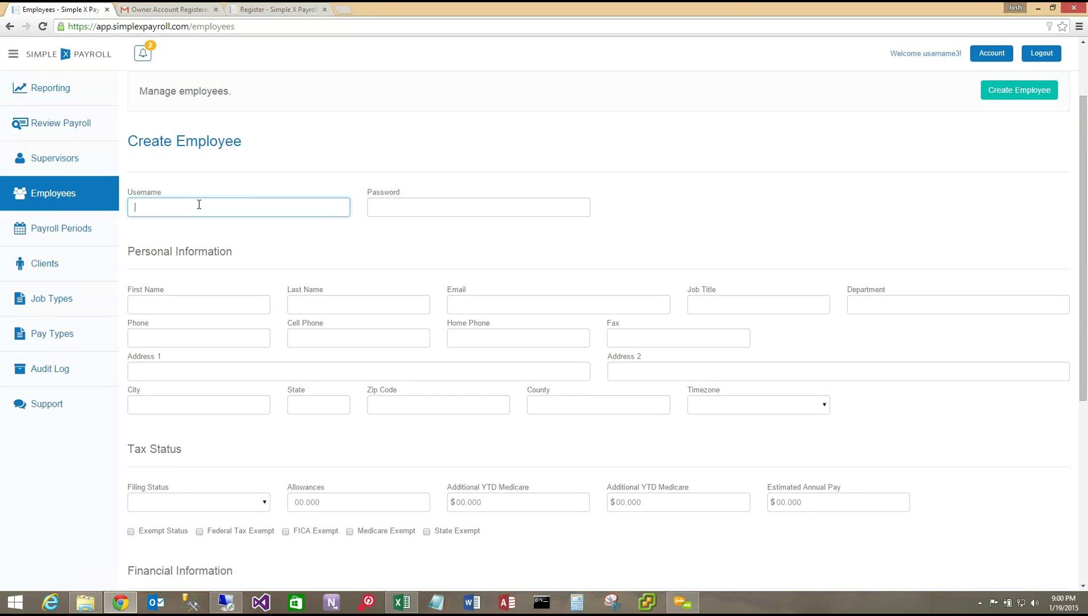
type("hourlyuser")
key("Tab")
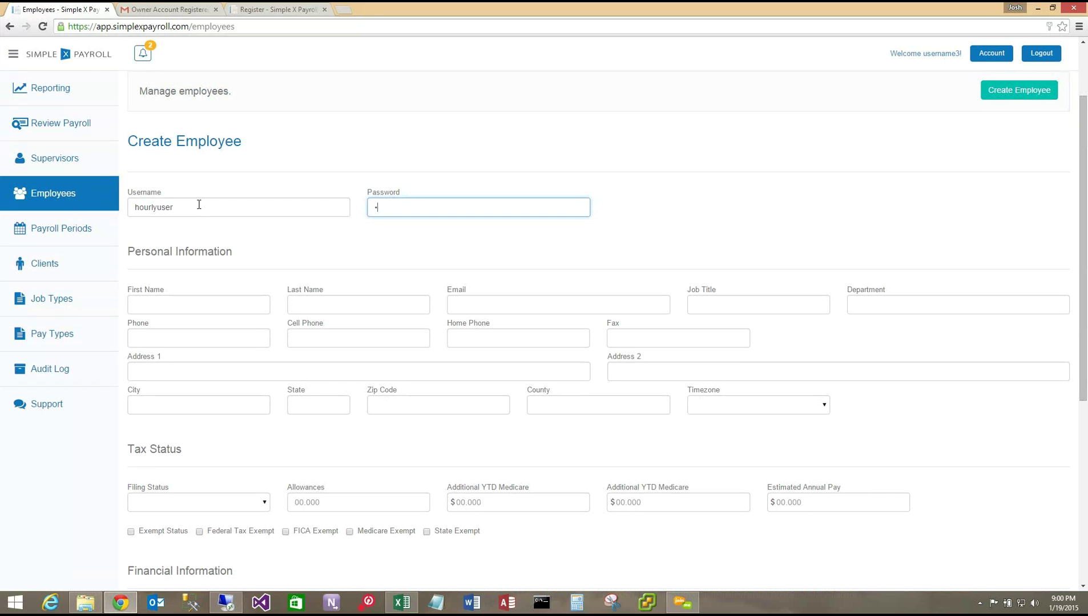
type("•••••••")
key("Tab")
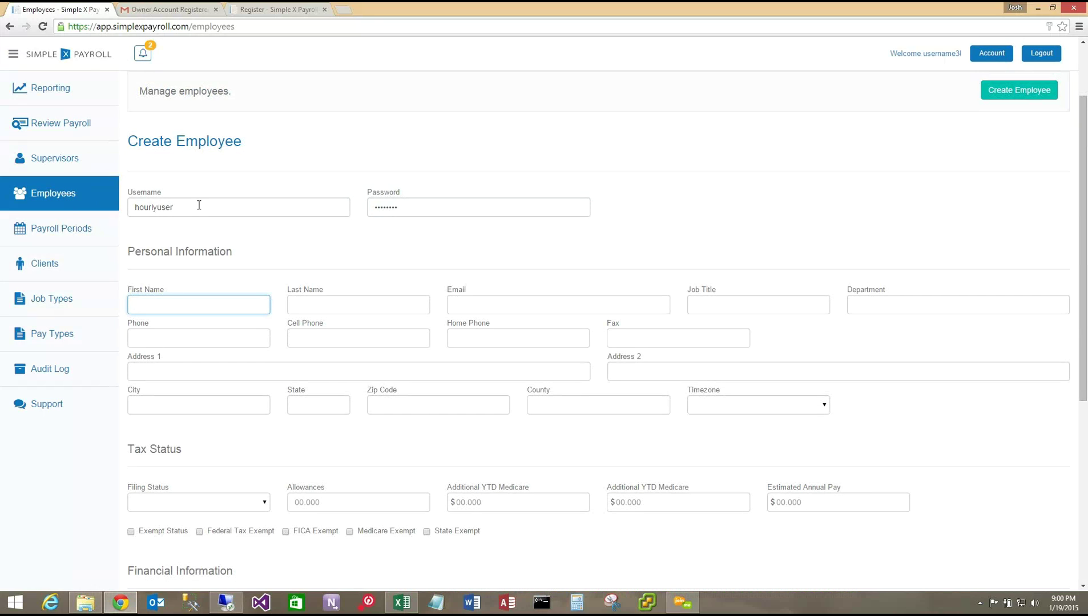
type("J")
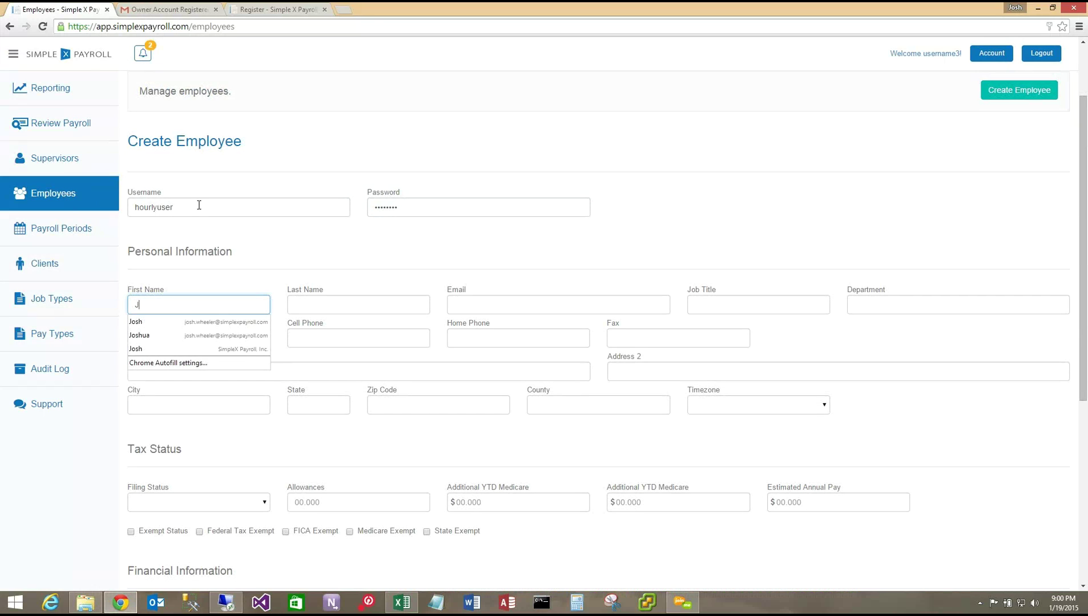
key("BackSpace")
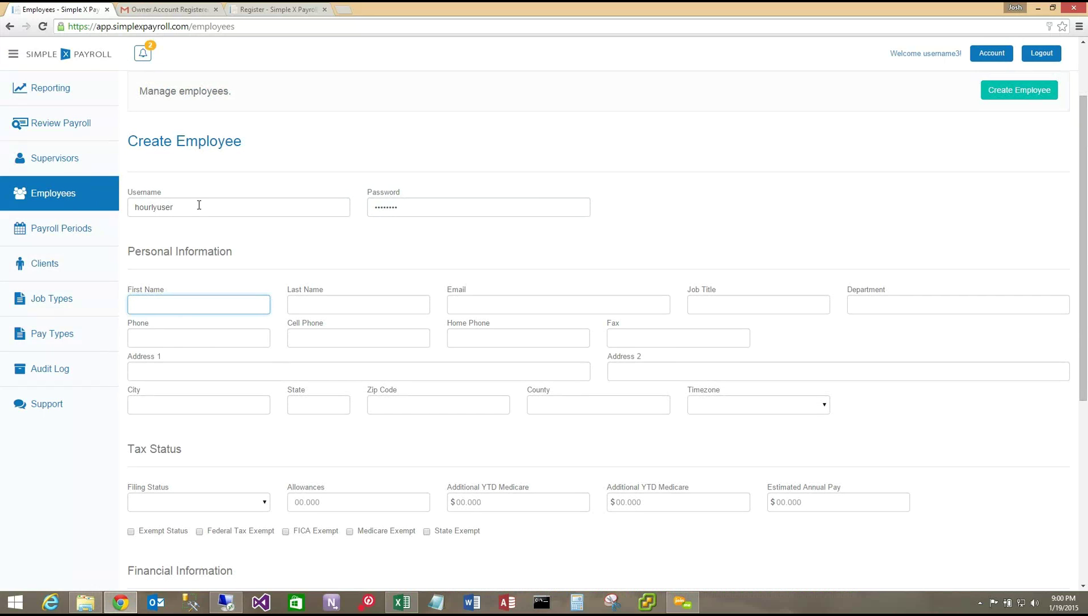
type("hourly")
key("Tab")
type("user")
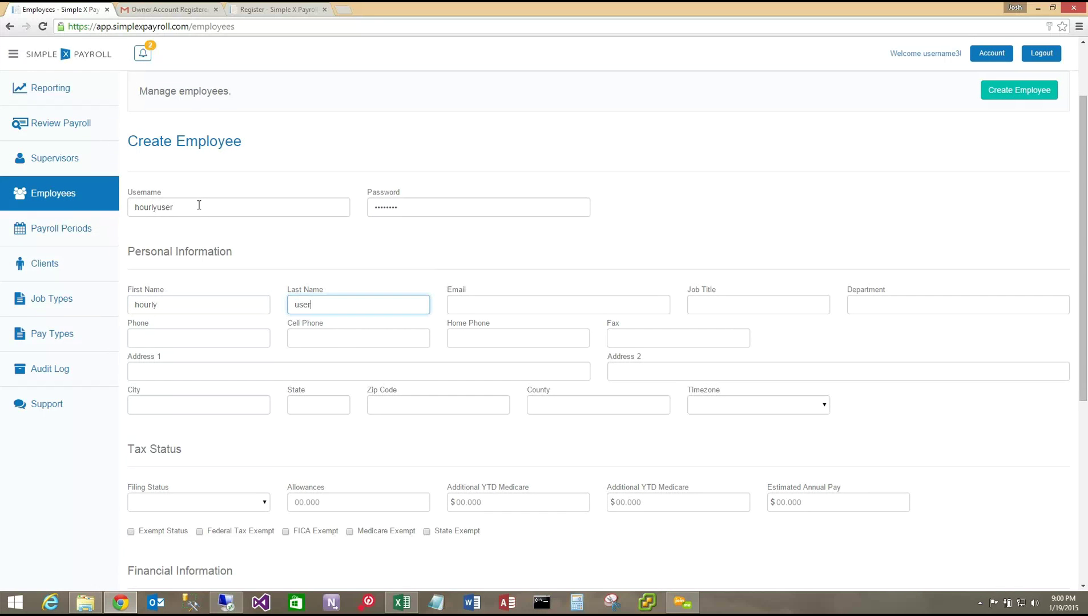
key("Tab")
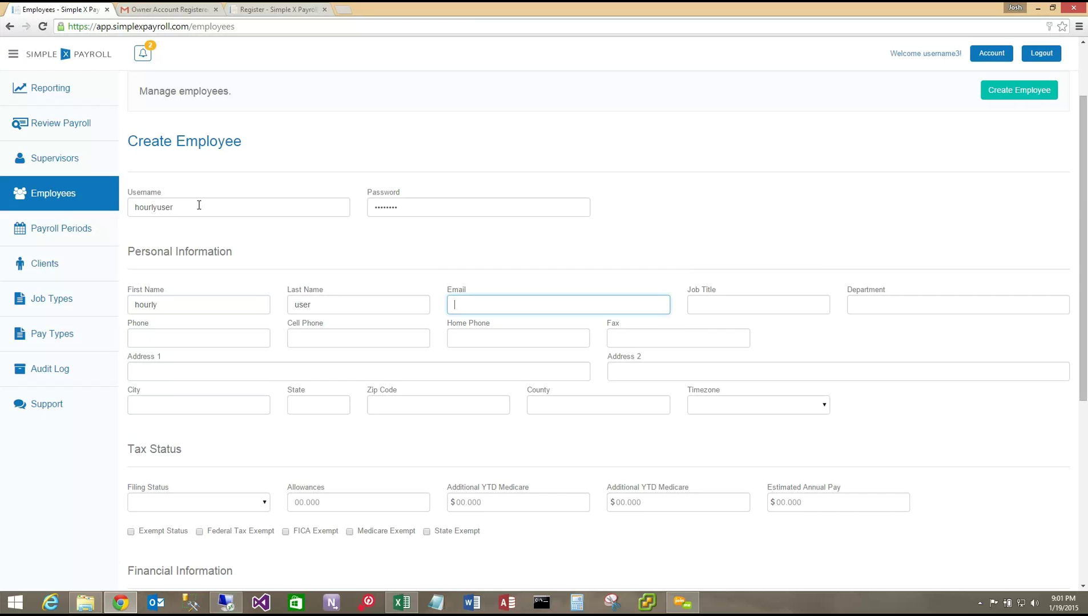
key("Tab")
key("Tab")
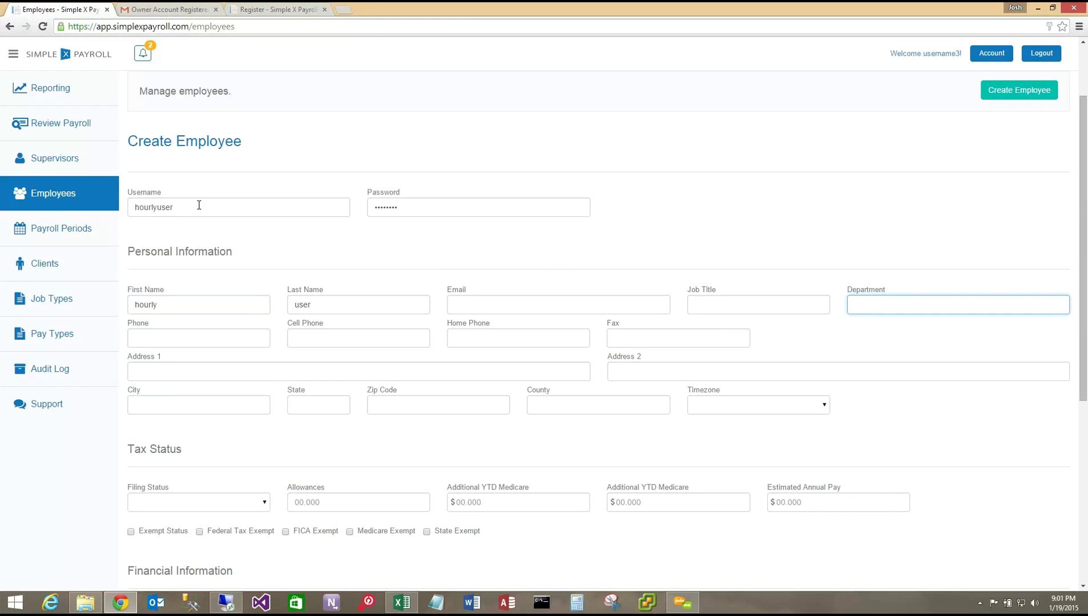
key("Tab")
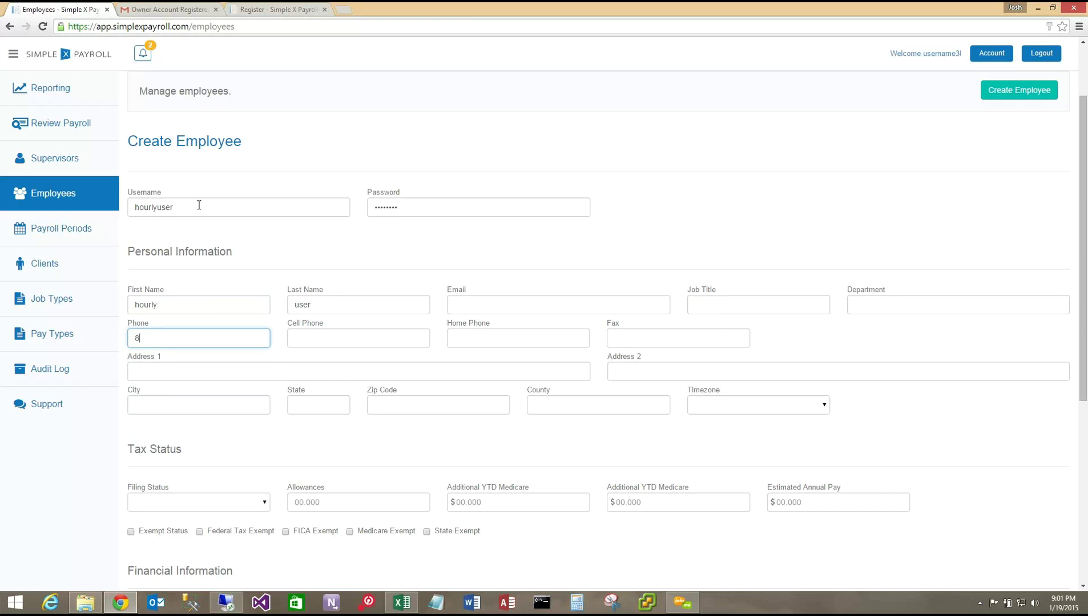
key("Tab")
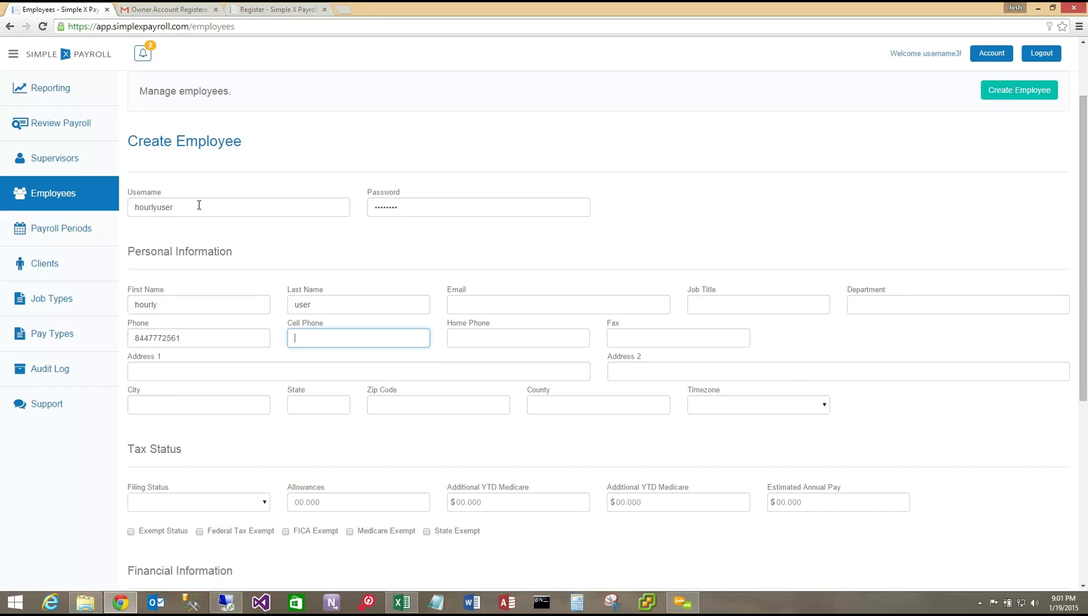
- Fill the address with the suggested '123' street, city Austin and state Tx
key("Tab")
key("Tab")
key("Tab")
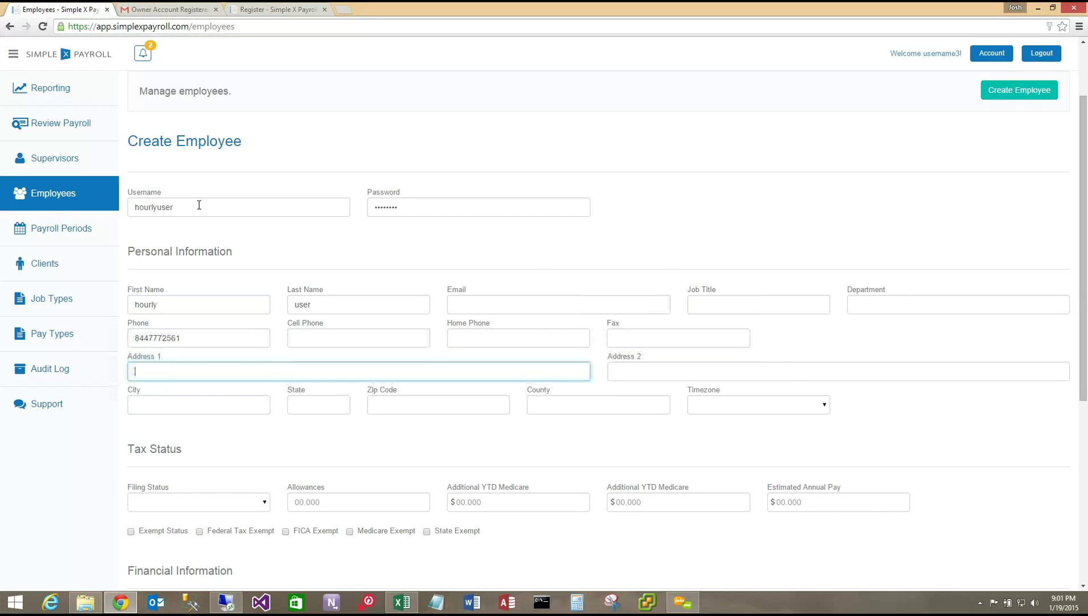
type("123")
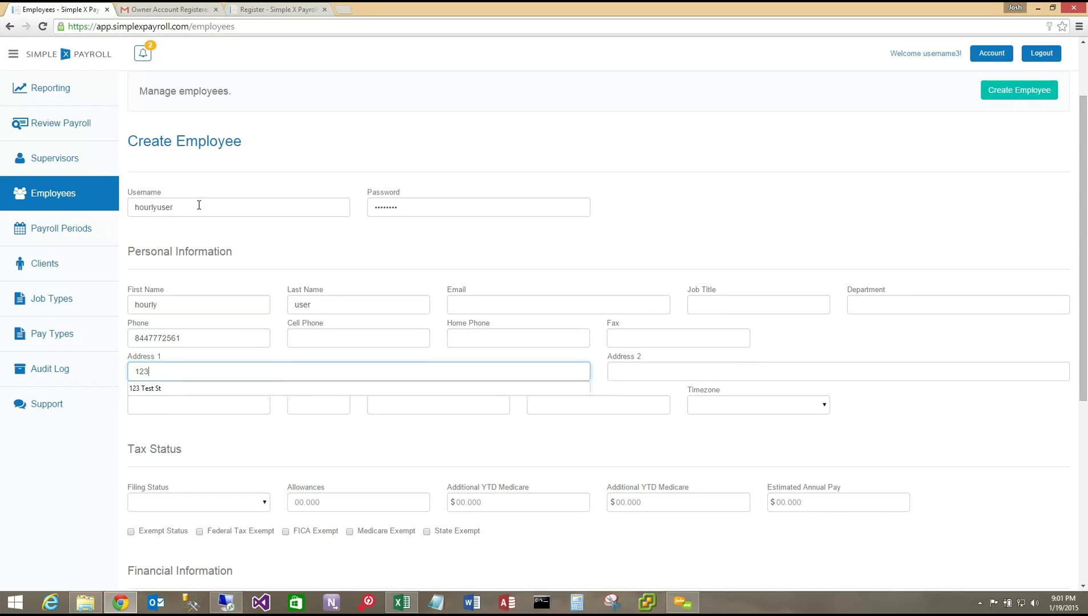
key("Down")
key("Tab")
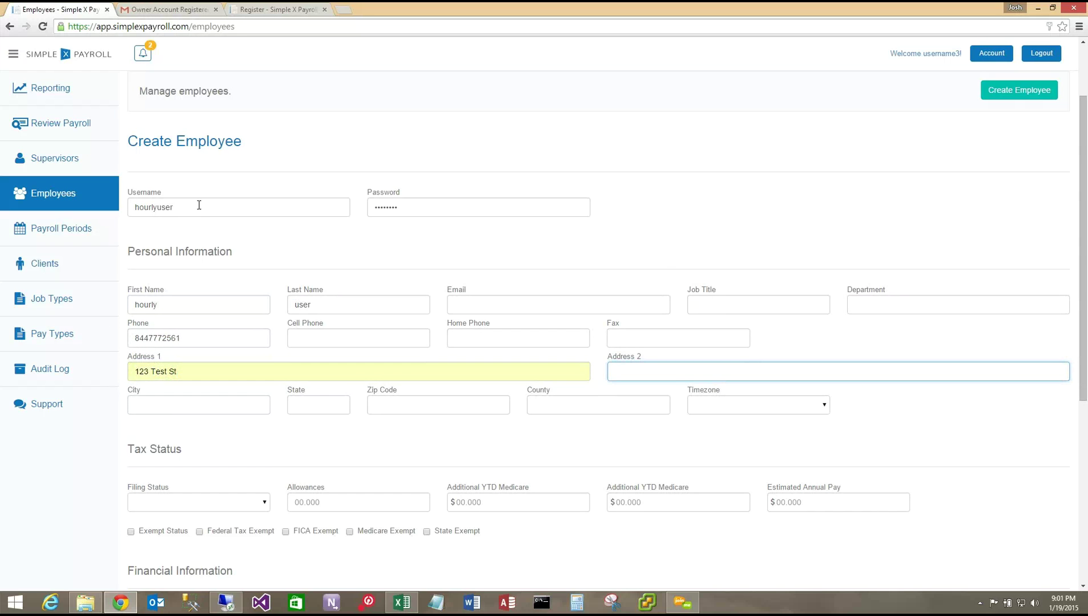
key("Tab")
type("Aus")
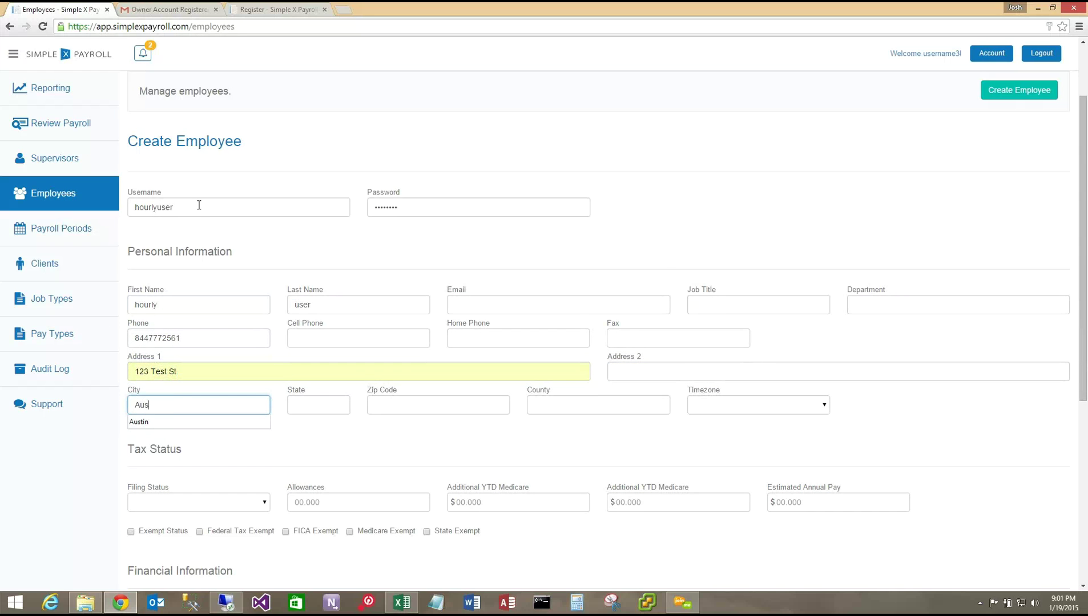
key("Down")
key("Tab")
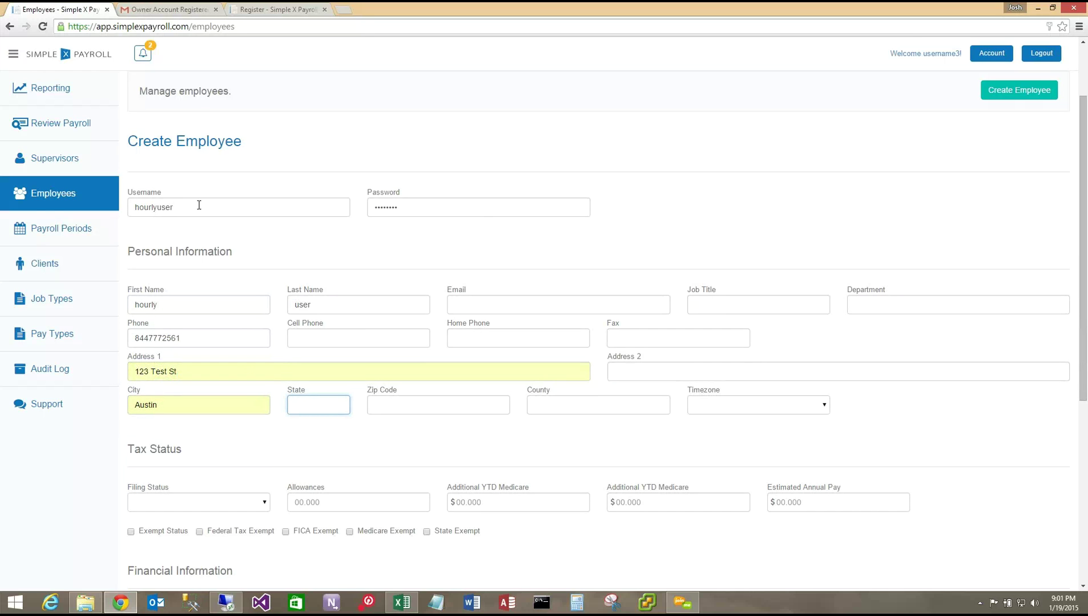
type("Tx")
key("Tab")
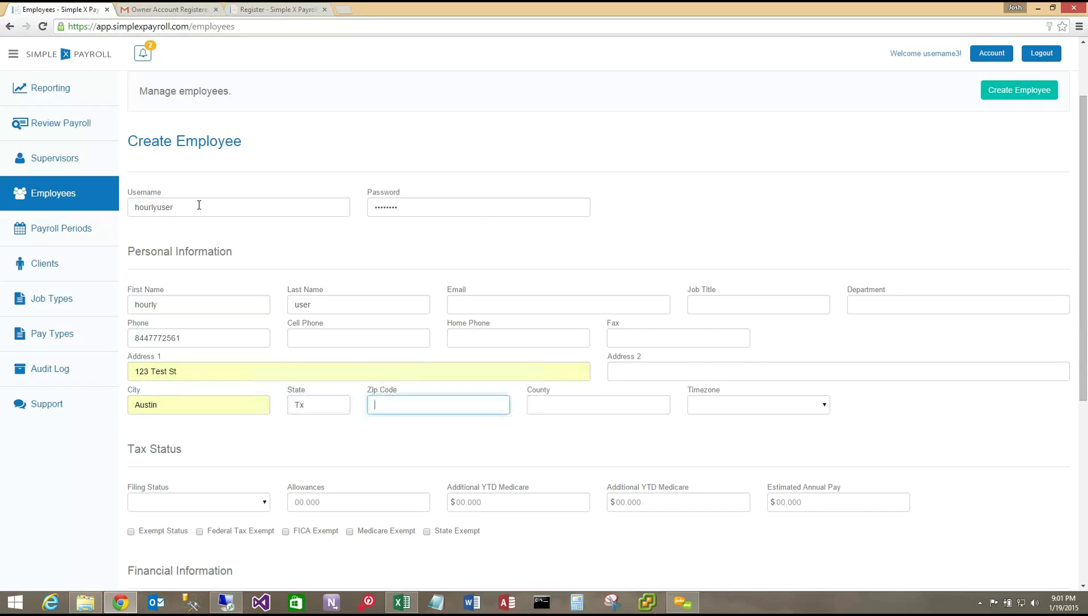
- Set zip 78701, county Austin and timezone CST
type("78701")
key("Tab")
type("aus")
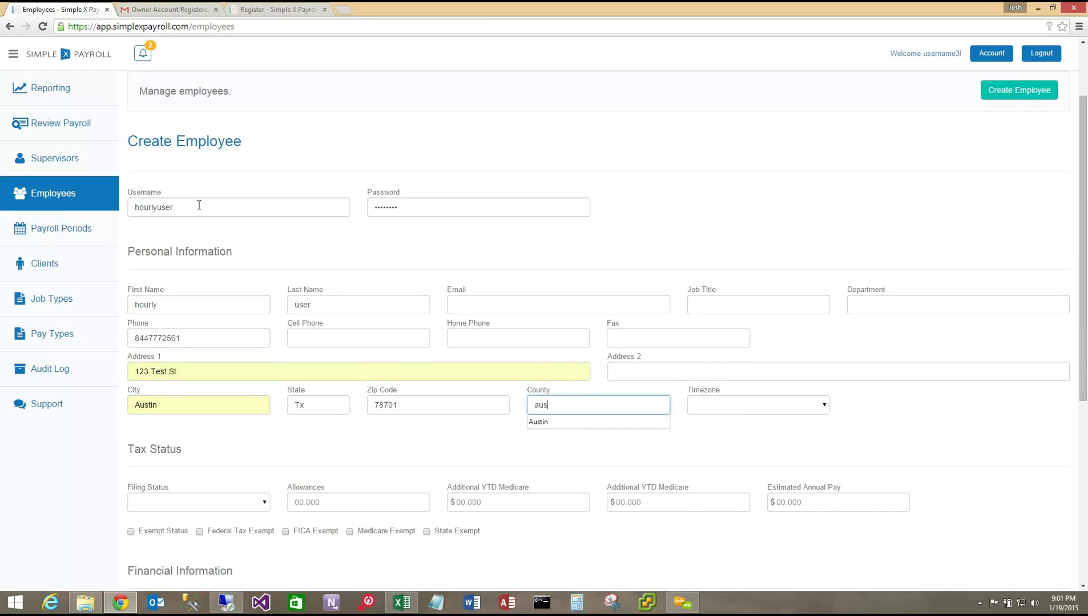
key("Down")
key("Return")
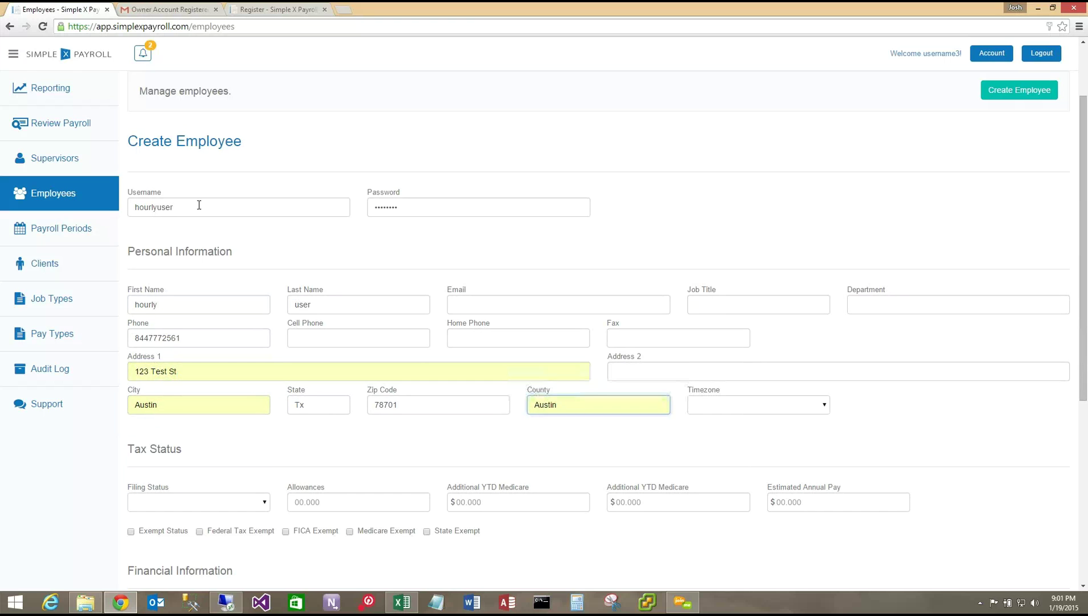
key("Tab")
key("c")
key("Tab")
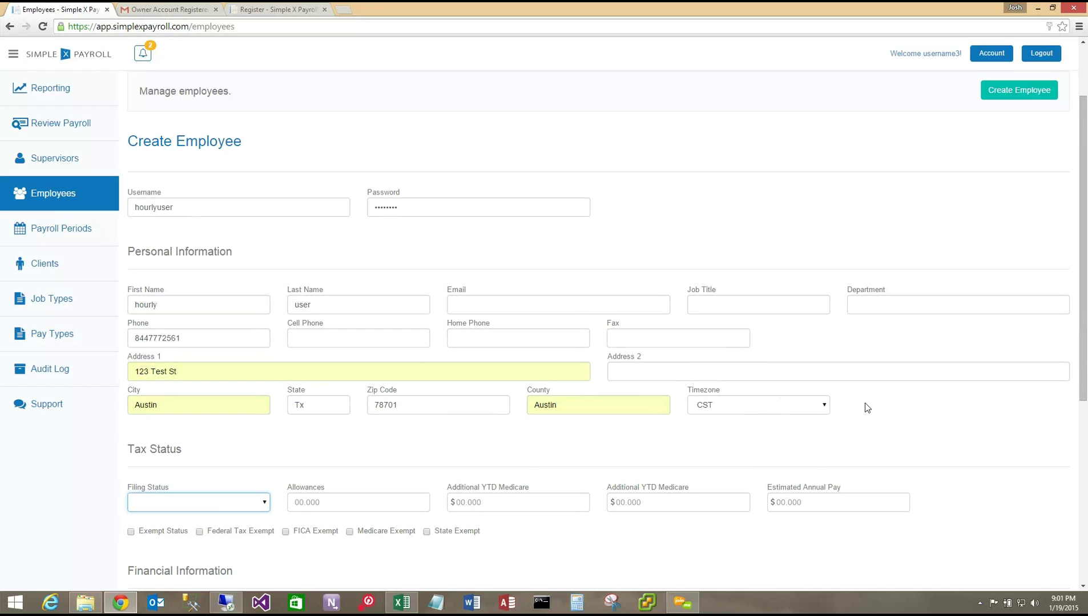
scroll(864, 402, "down", 2)
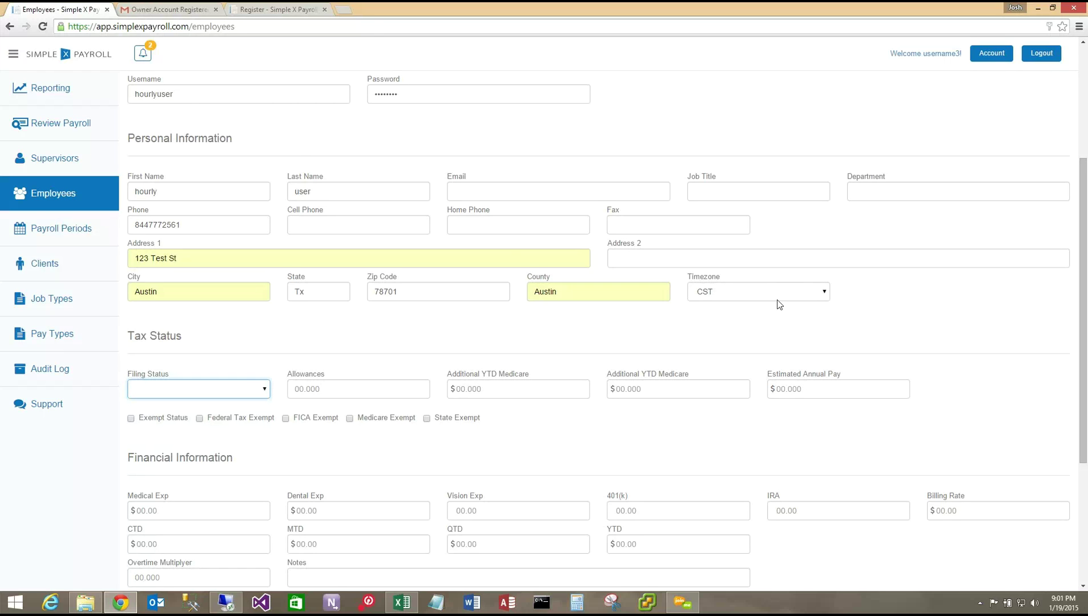
left_click(260, 389)
left_click(237, 414)
left_click(324, 389)
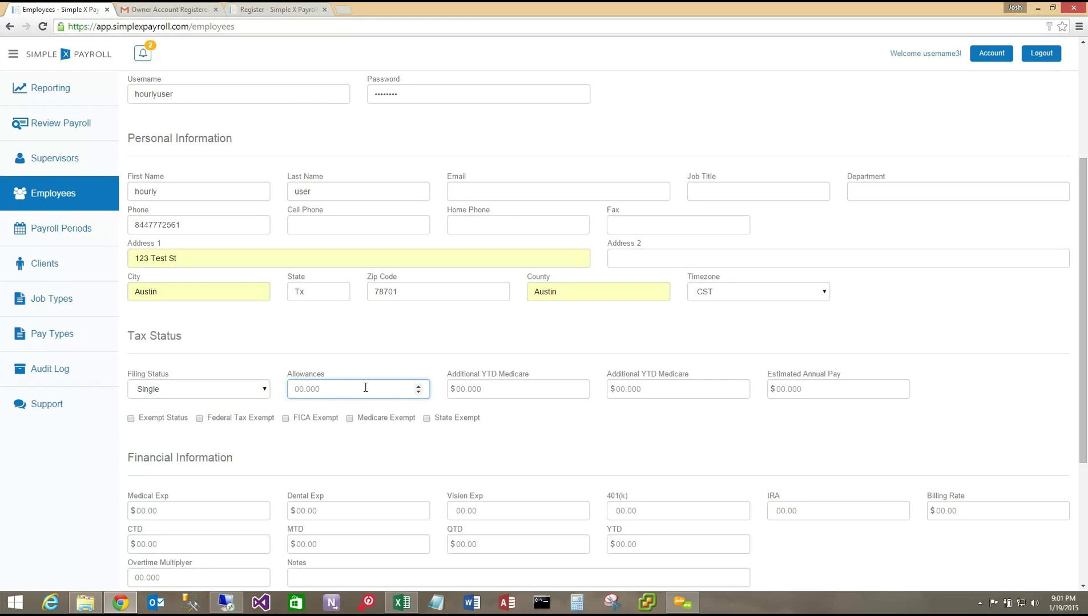
type("0")
left_click(456, 389)
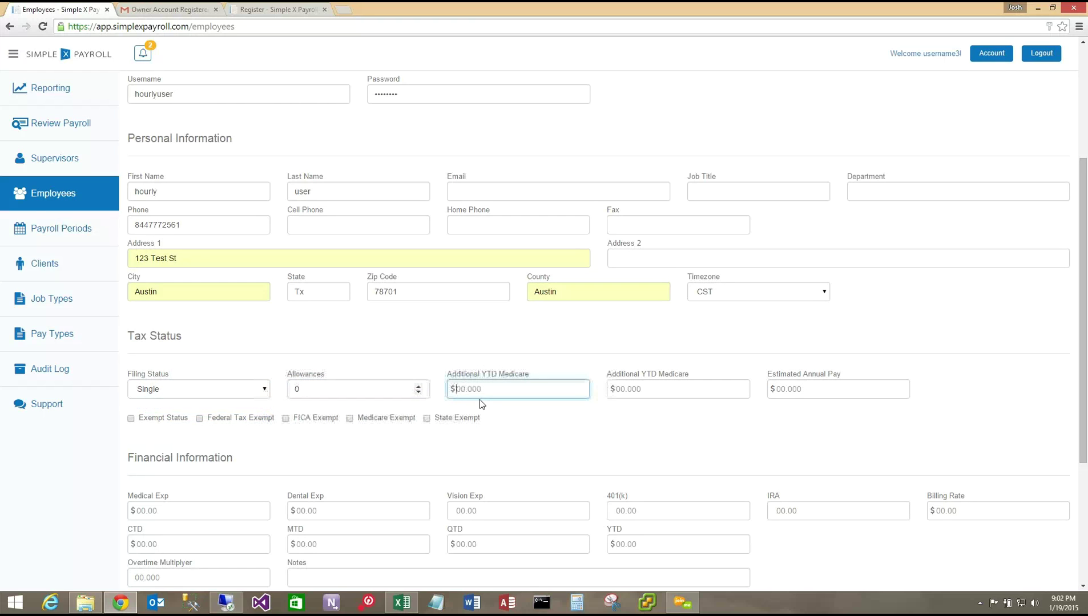
left_click(784, 385)
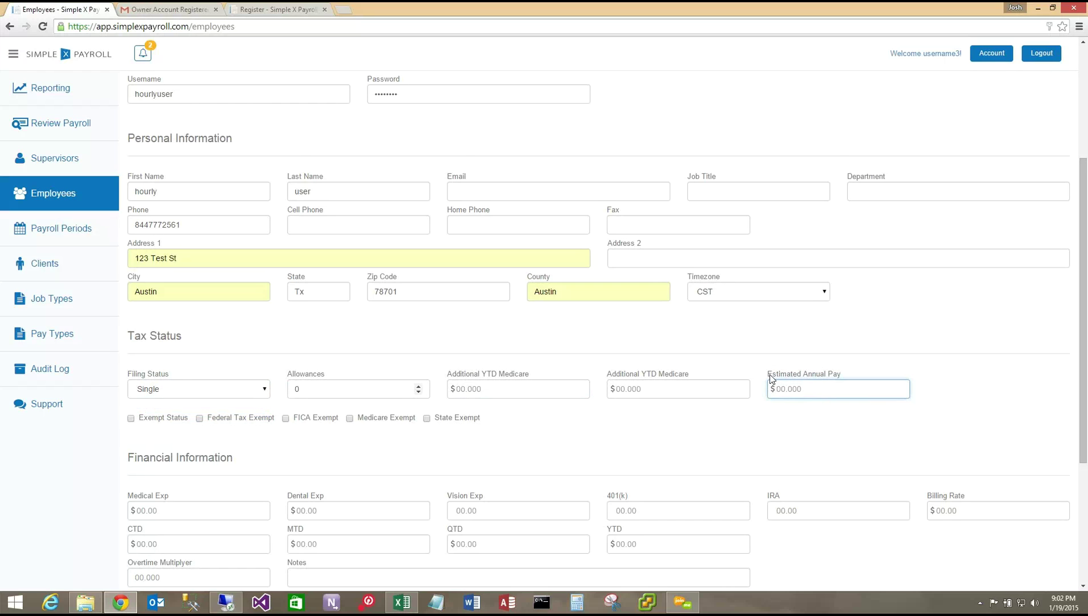
left_click_drag(761, 376, 847, 376)
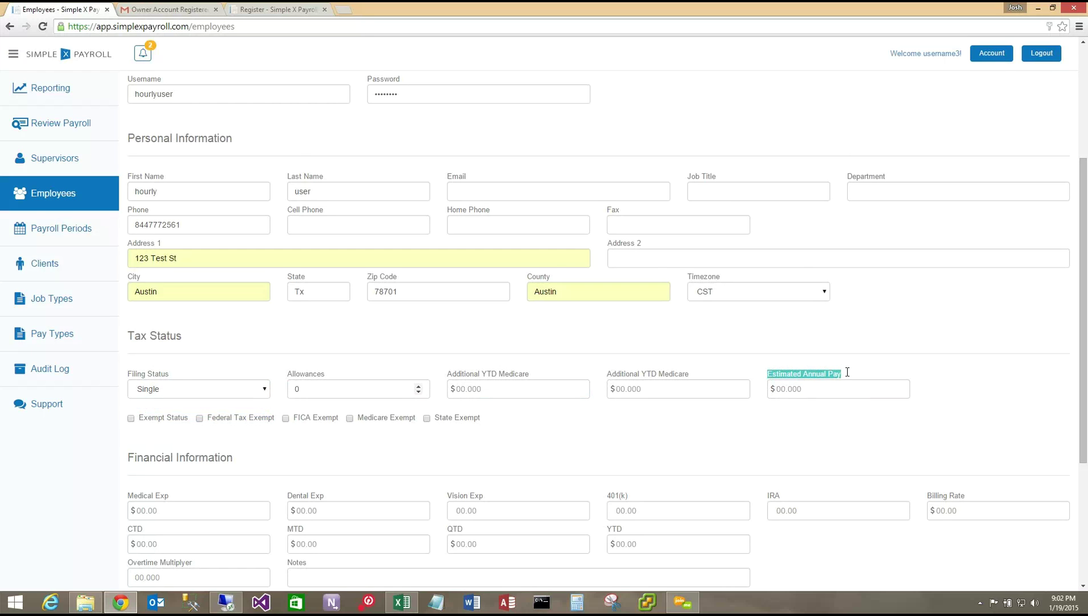
left_click(841, 428)
- Enter Medical Exp 100.00 and Billing Rate 10.00
scroll(661, 349, "down", 4)
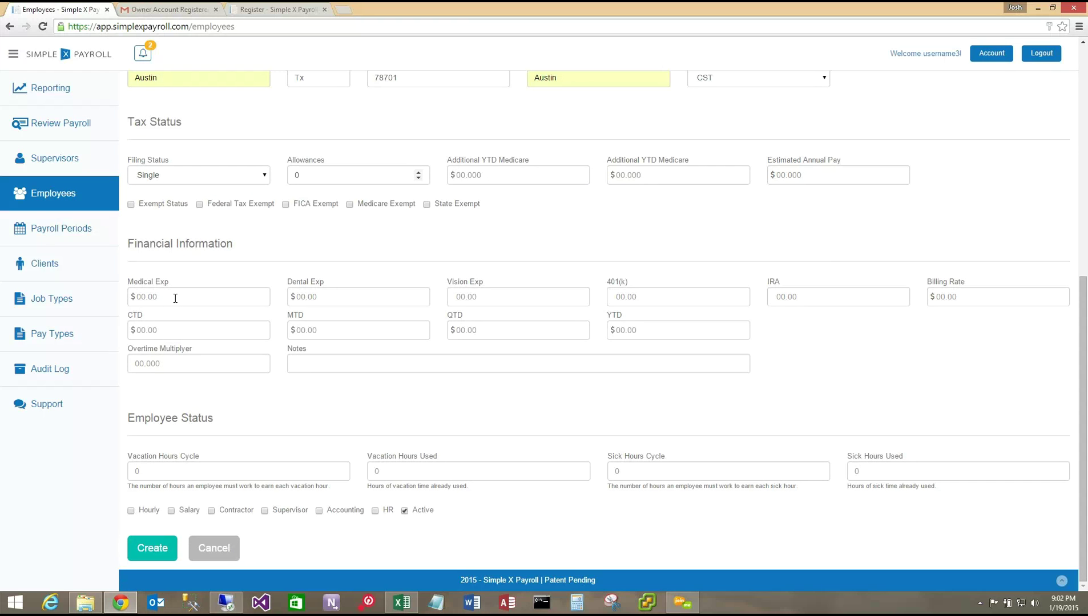
left_click(175, 299)
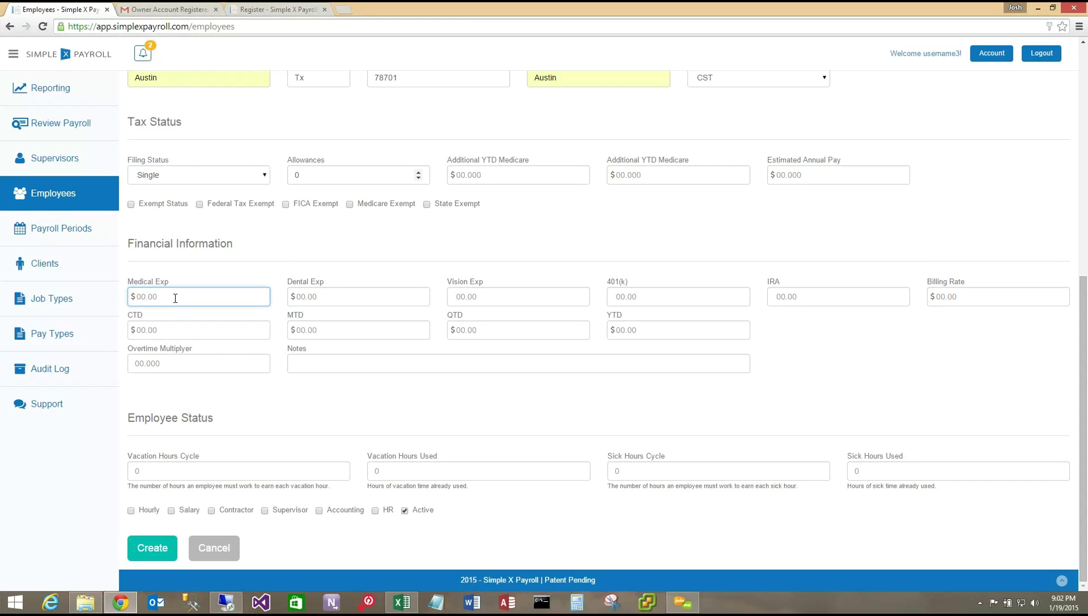
type("100.00")
left_click(345, 293)
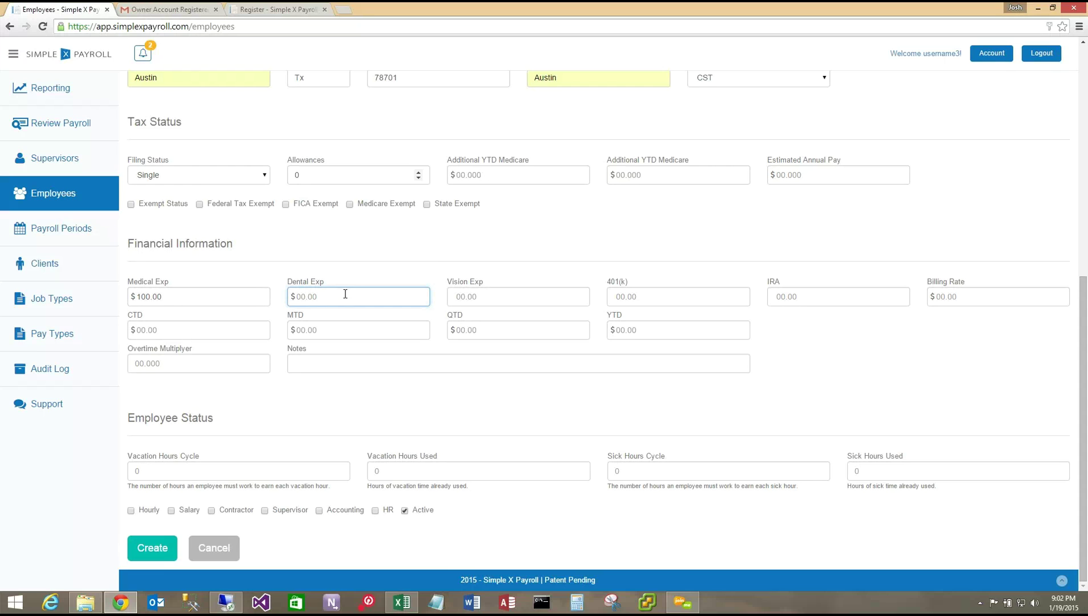
left_click(957, 301)
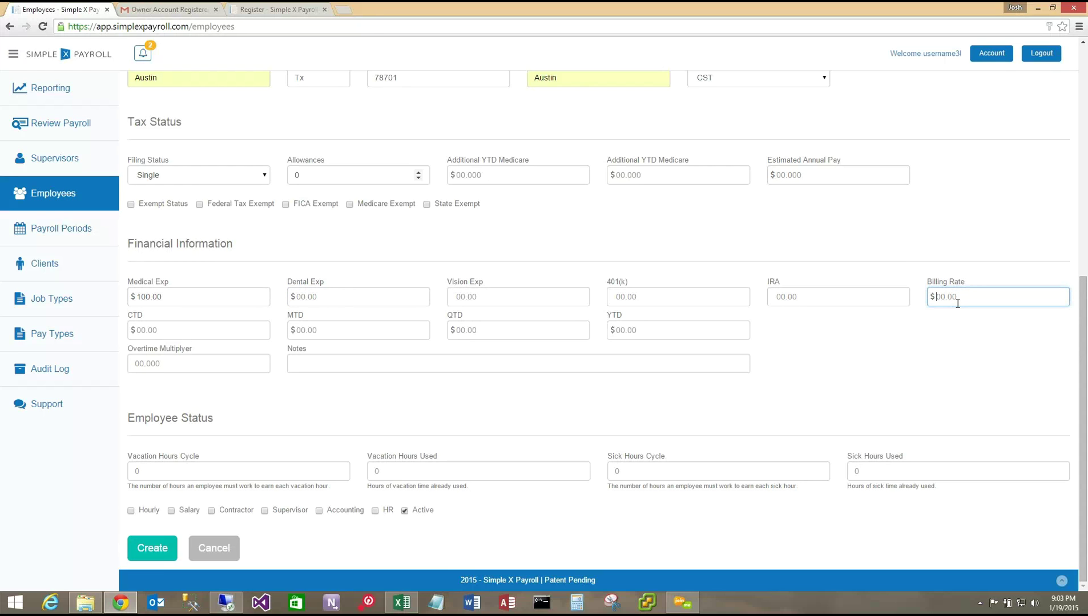
type("10.00")
- Set Overtime Multiplyer 1.5 and Vacation Hours Cycle 40, tick Hourly, and create the employee
left_click(181, 366)
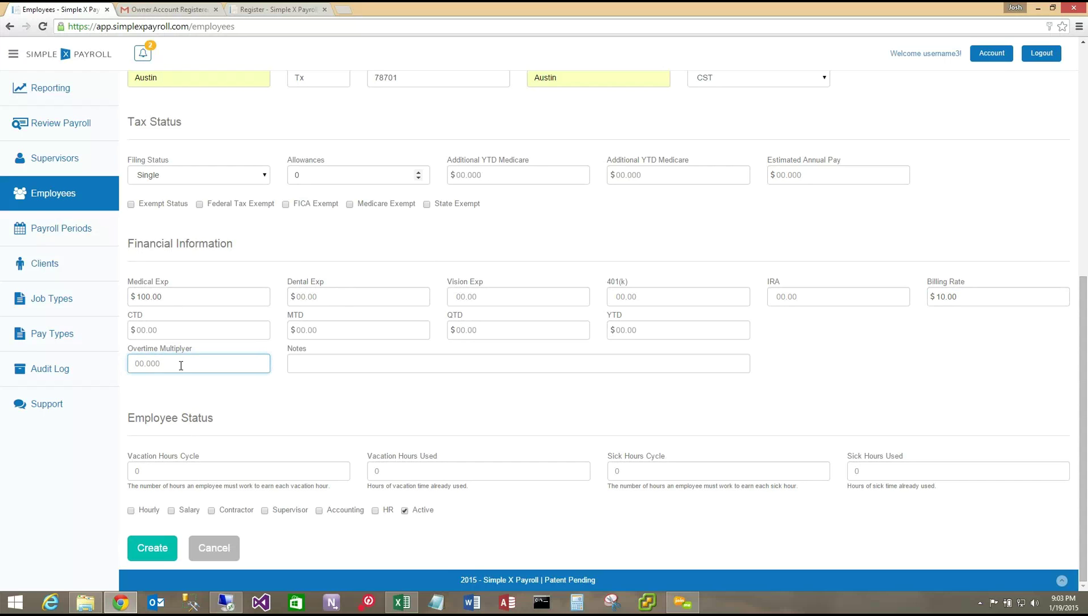
type("1.5")
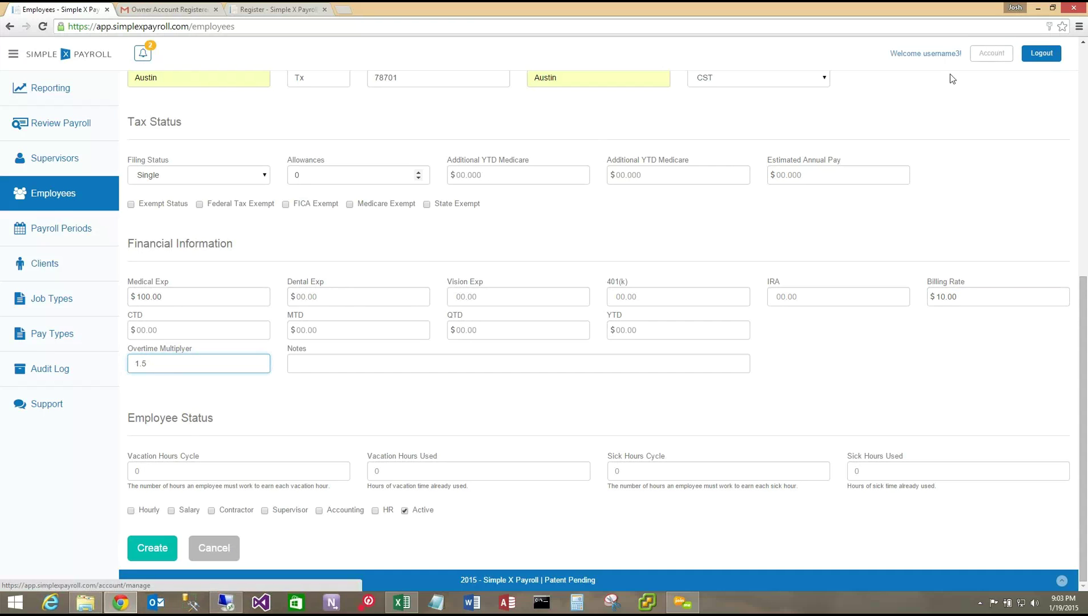
left_click(180, 469)
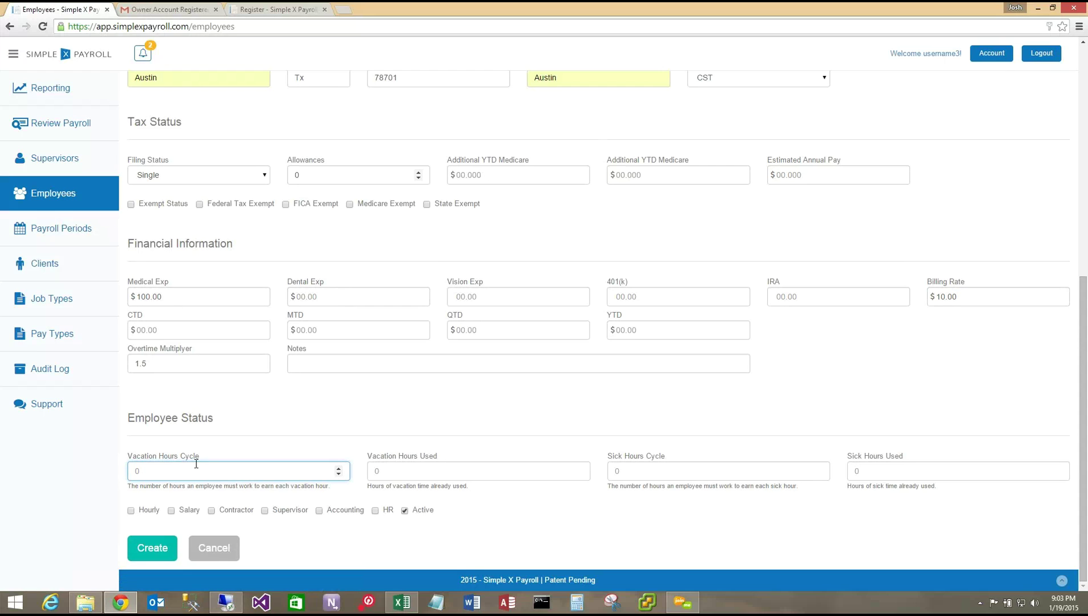
type("40")
left_click(131, 511)
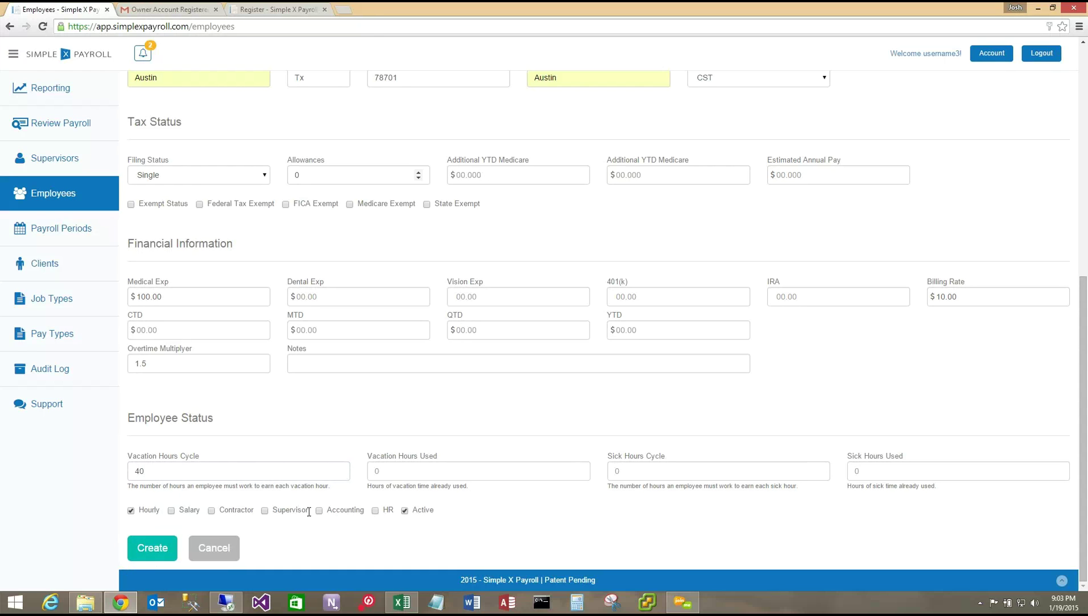
left_click(162, 557)
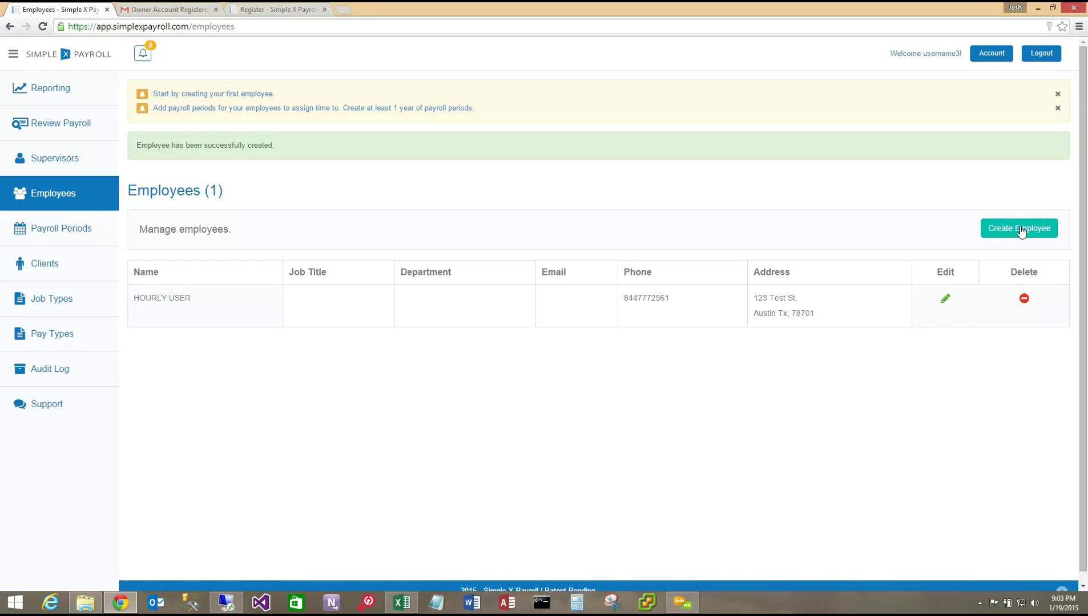
- Start a new employee with username 'salaryuser' and the employee's password
left_click(1018, 229)
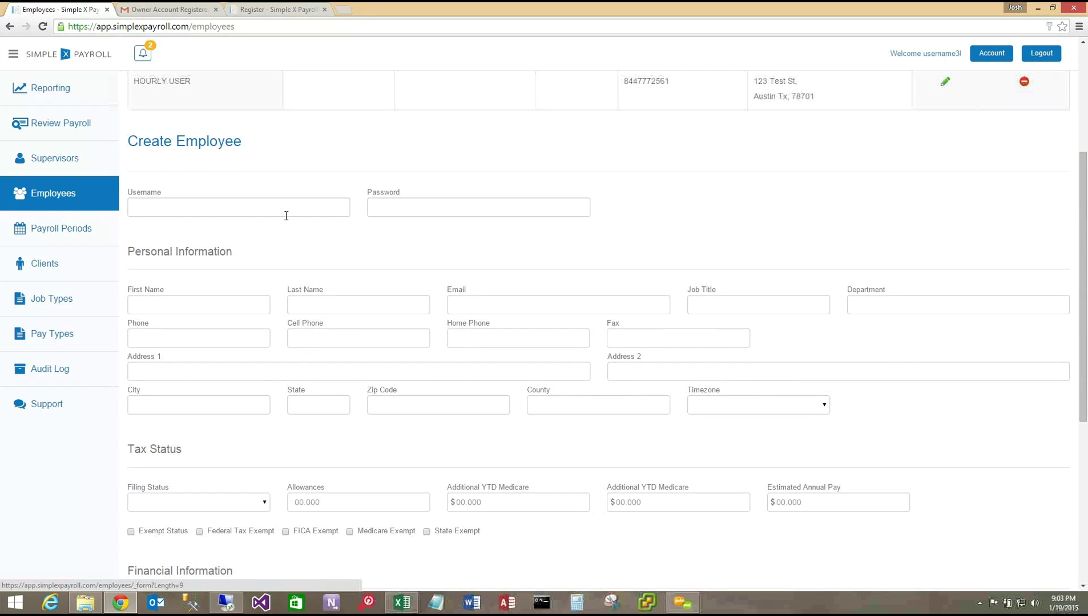
left_click(288, 204)
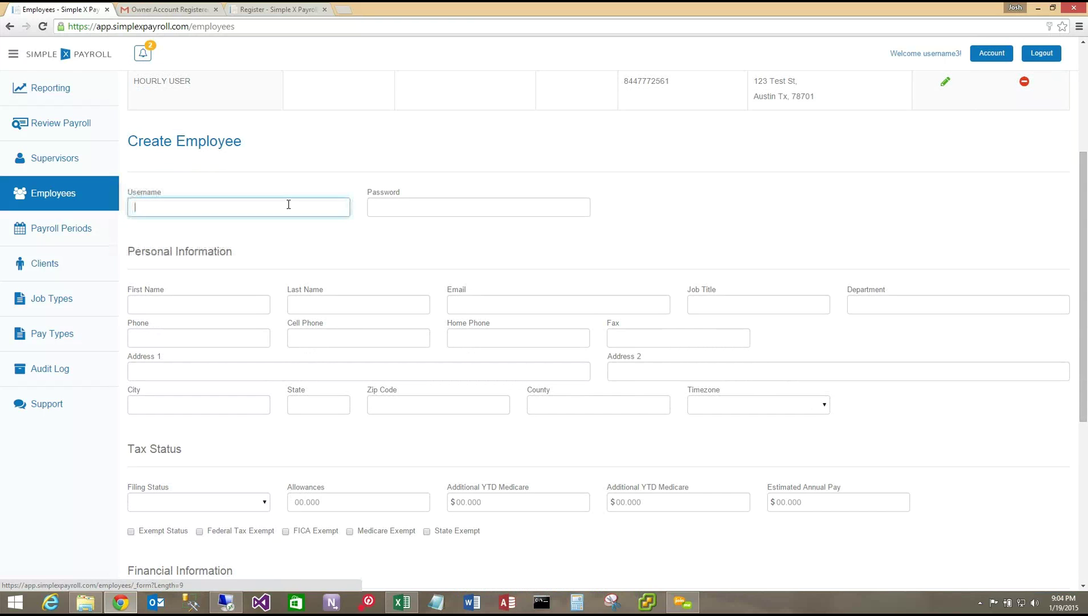
type("salary")
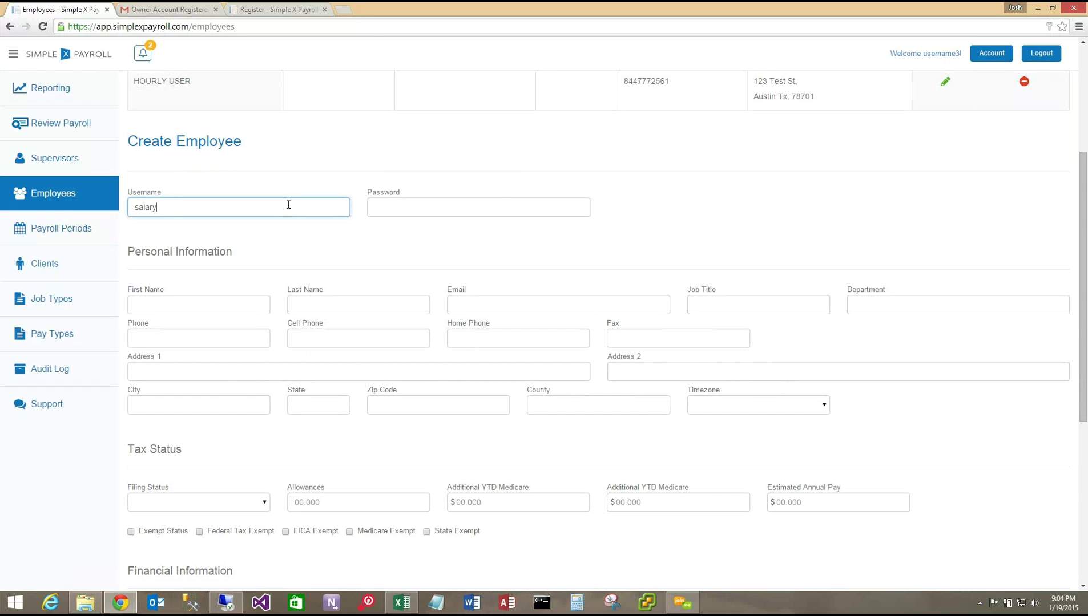
type("user")
key("Tab")
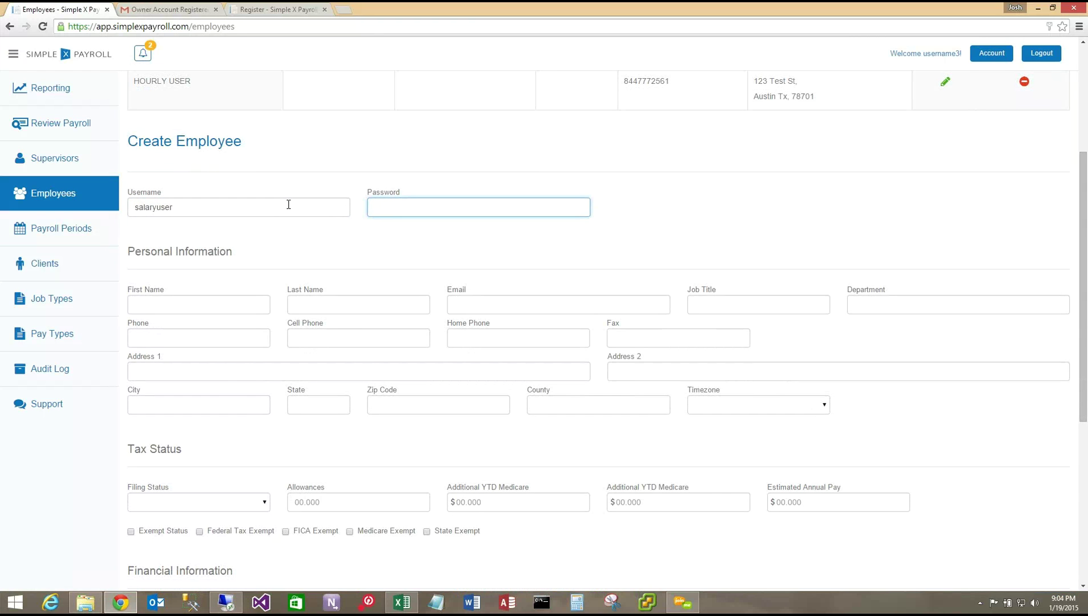
type("test")
scroll(288, 205, "down", 1)
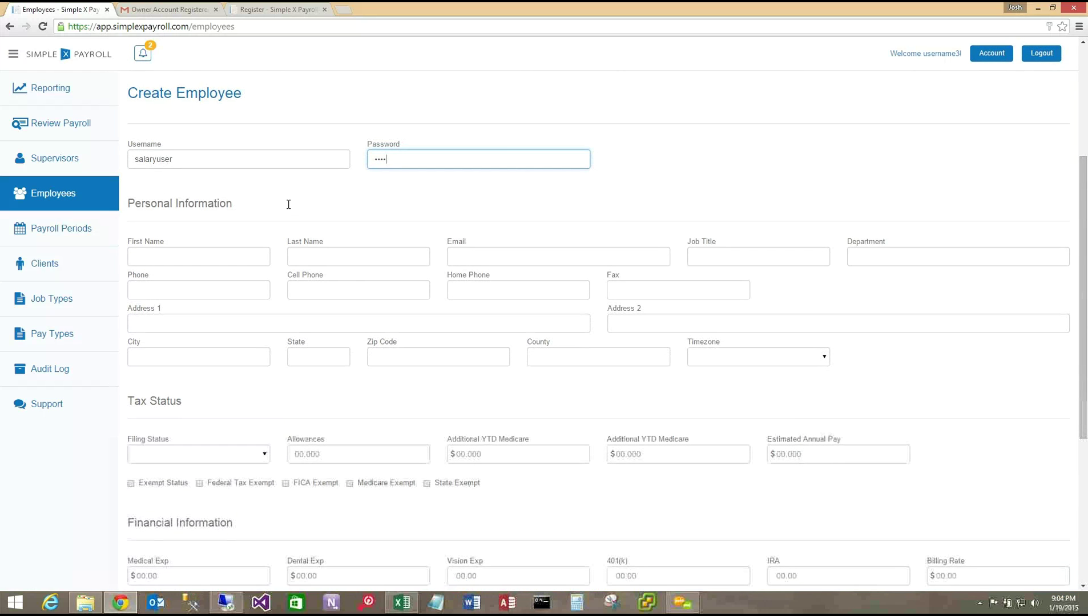
type("1234")
key("Tab")
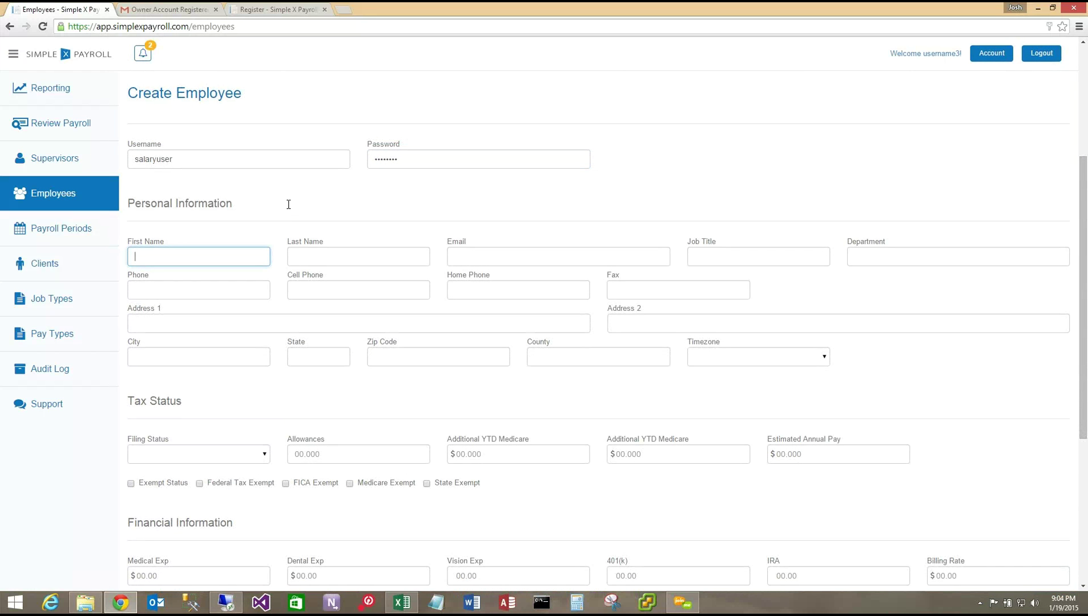
type("salary")
key("Tab")
type("user")
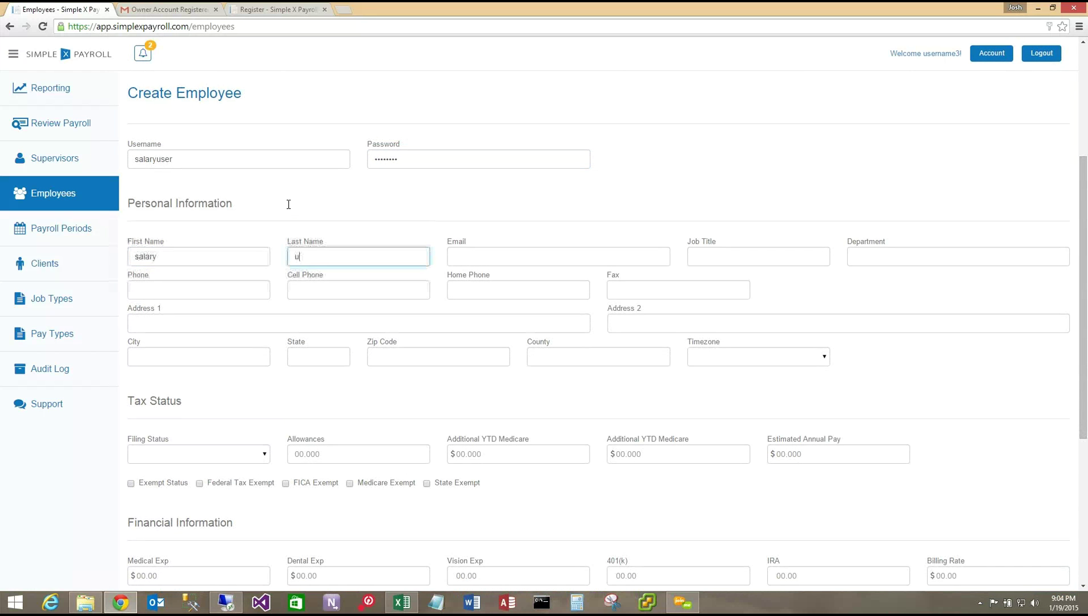
key("Tab")
key("Tab")
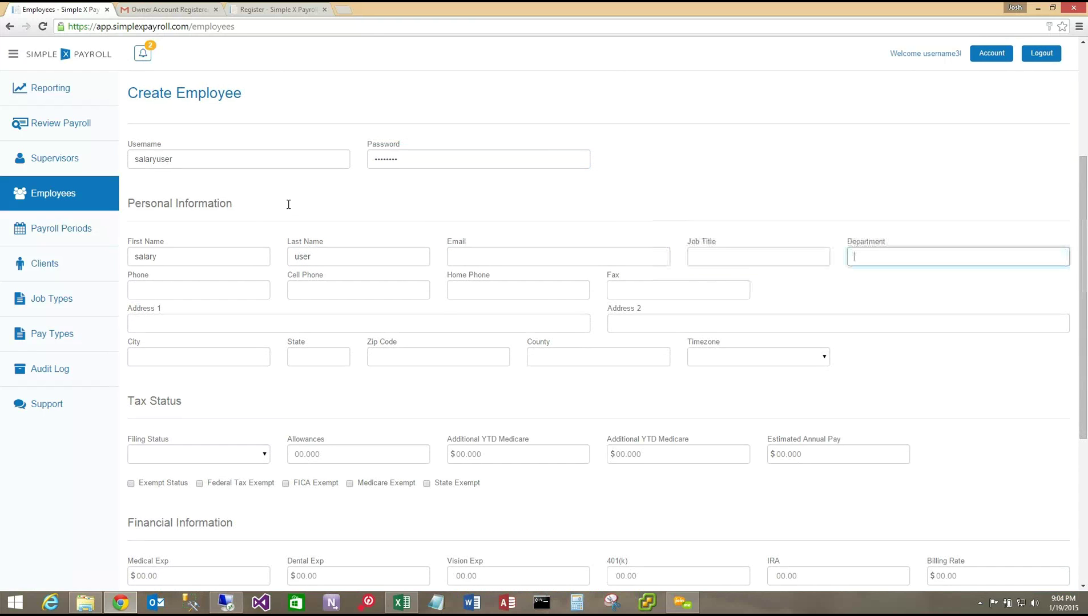
key("Tab")
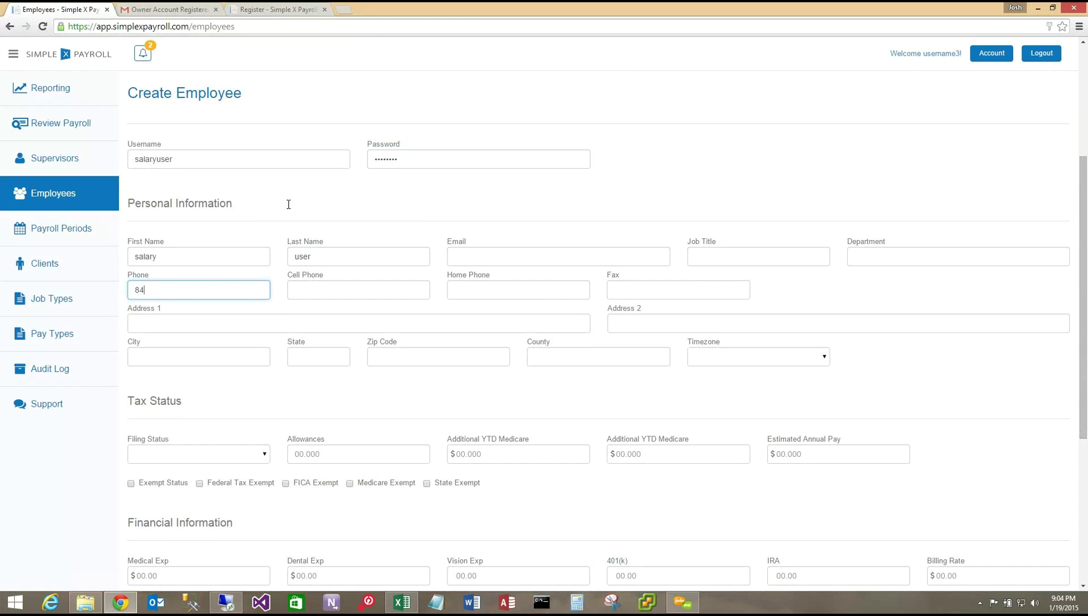
- Fill the address 123 Test St, Austin, TX 78701 from the suggestions
key("Tab")
key("Tab")
key("Tab")
key("Tab")
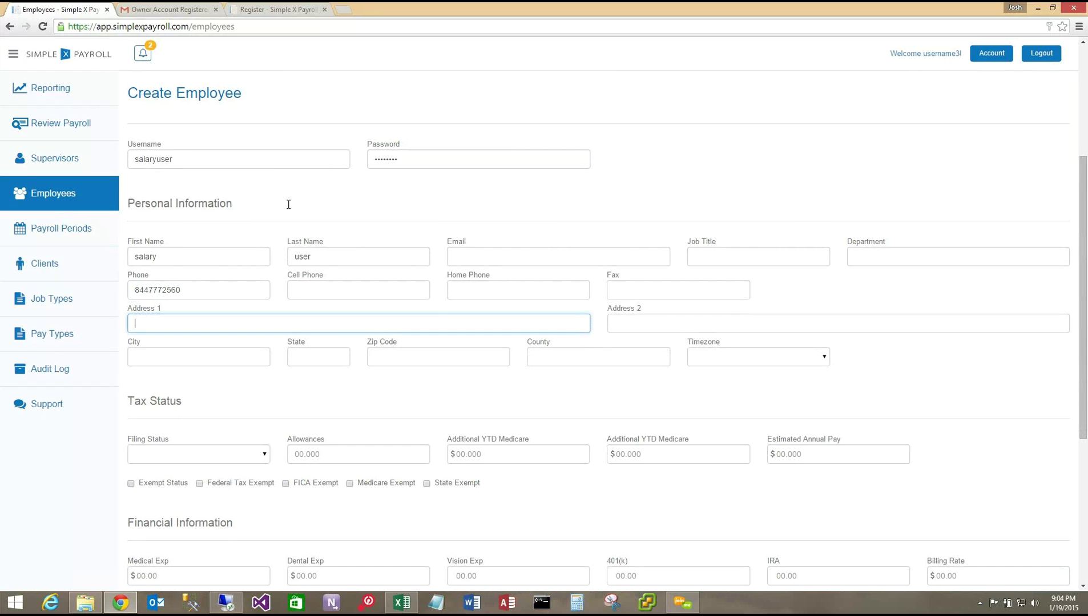
type("123")
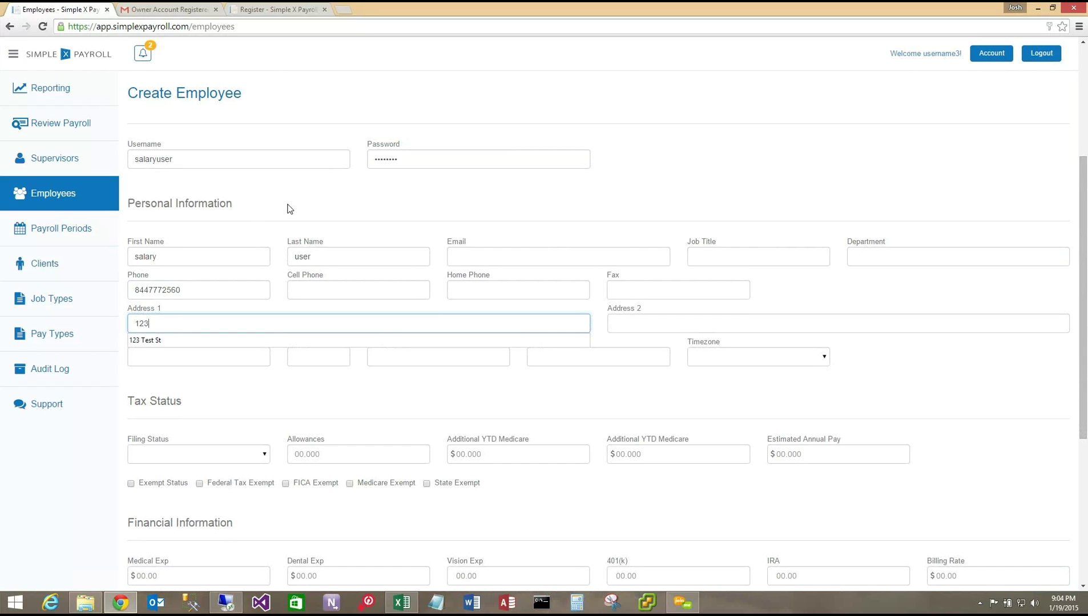
key("Down")
key("Tab")
key("Tab")
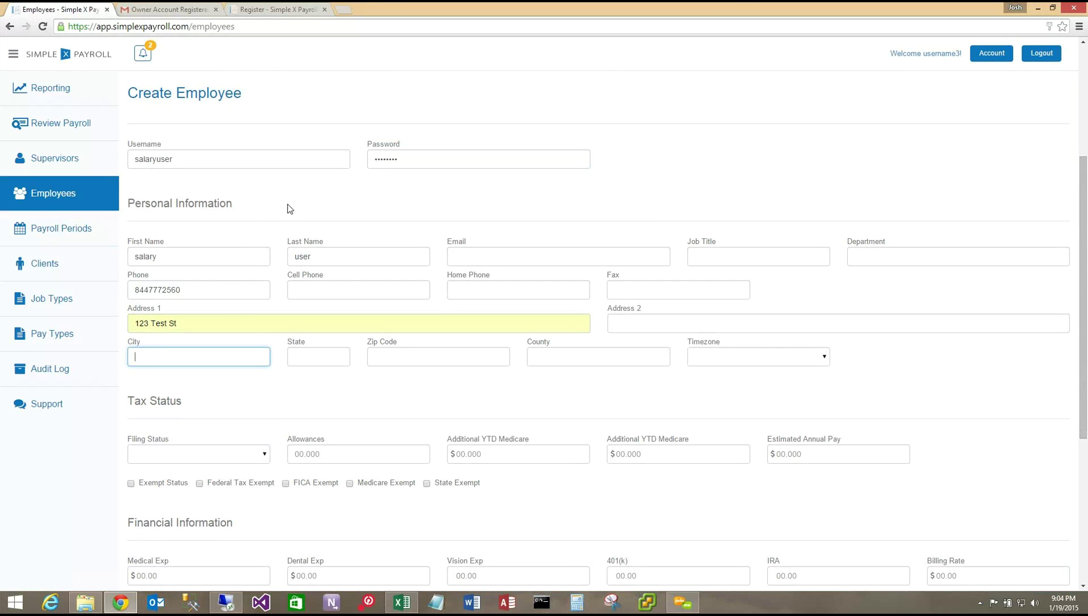
type("au")
key("Down")
key("Tab")
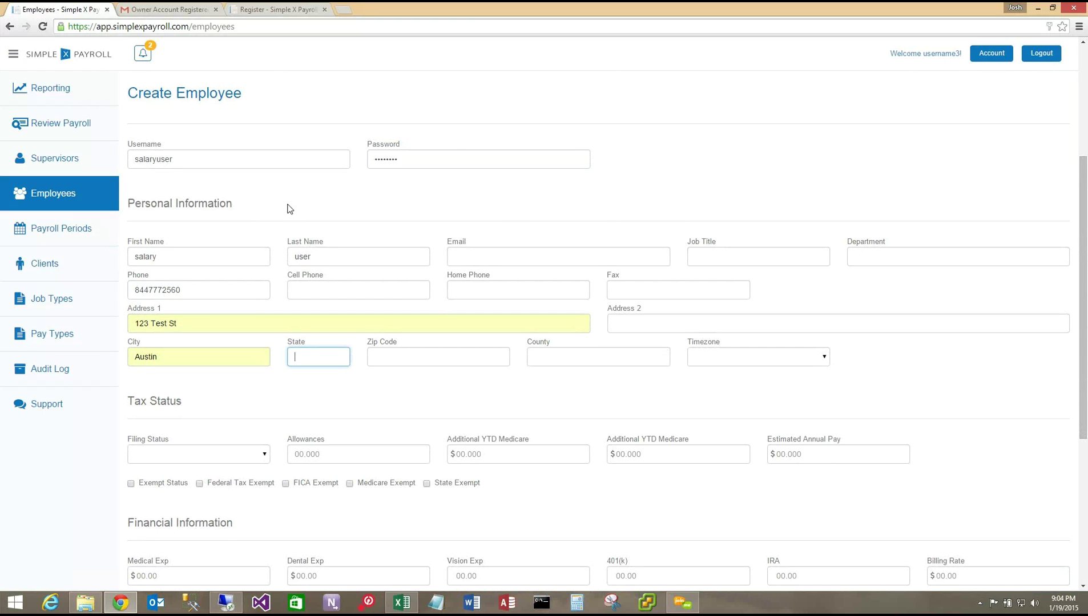
type("TX")
key("Tab")
type("78")
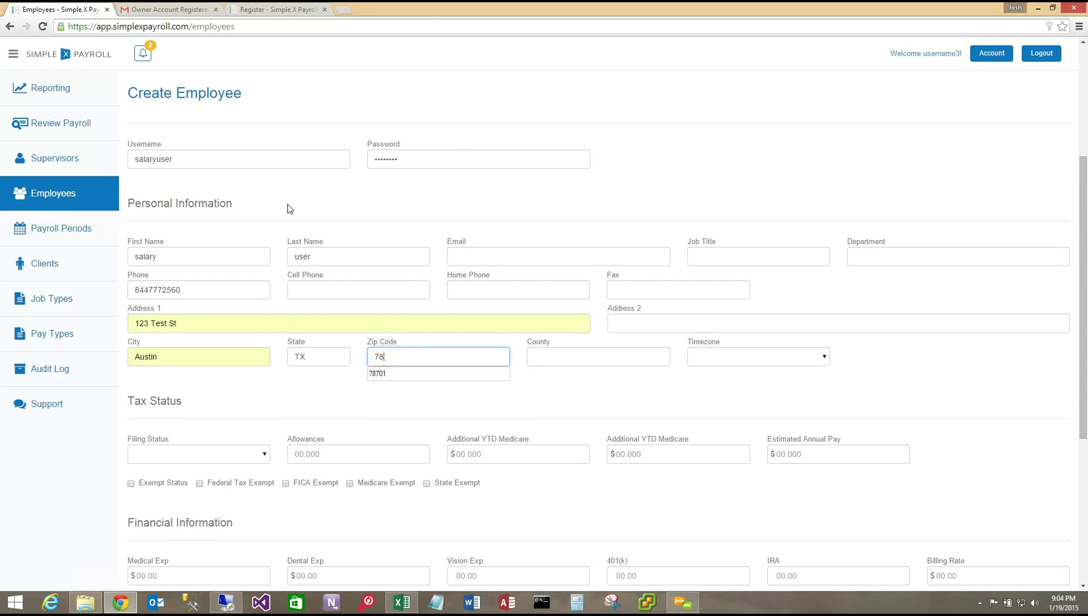
key("Down")
key("Return")
- Set the county to Austin and the timezone to CST
key("Tab")
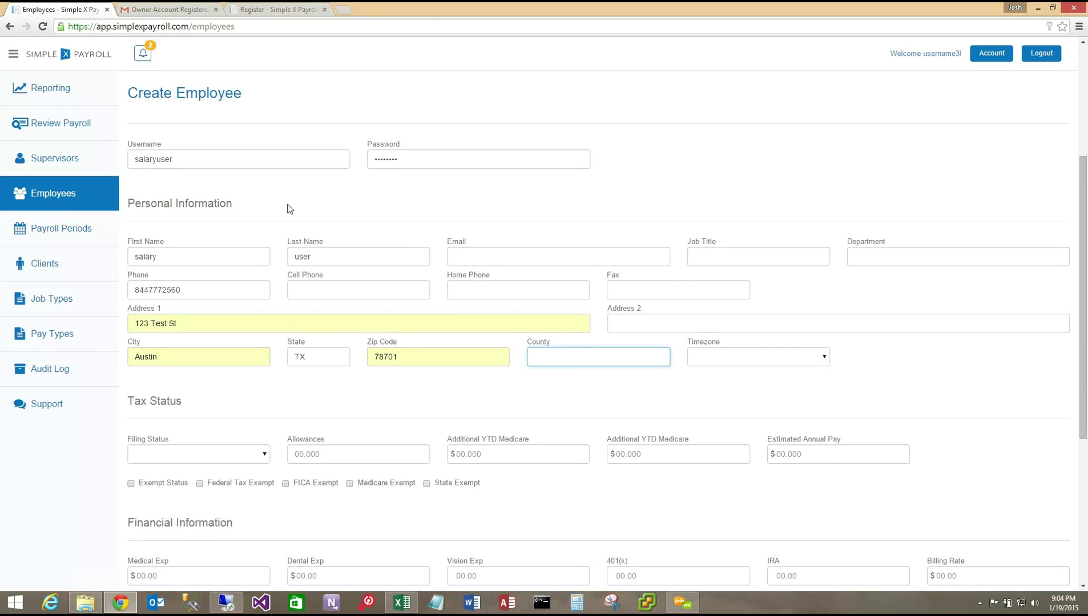
type("au")
key("Down")
key("Return")
key("Tab")
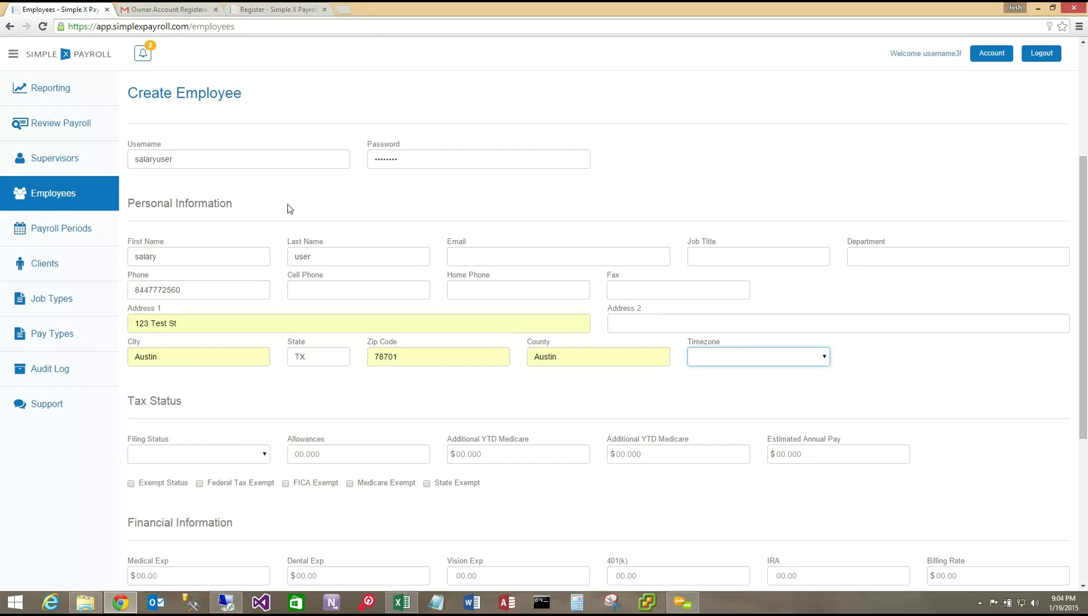
key("c")
key("Tab")
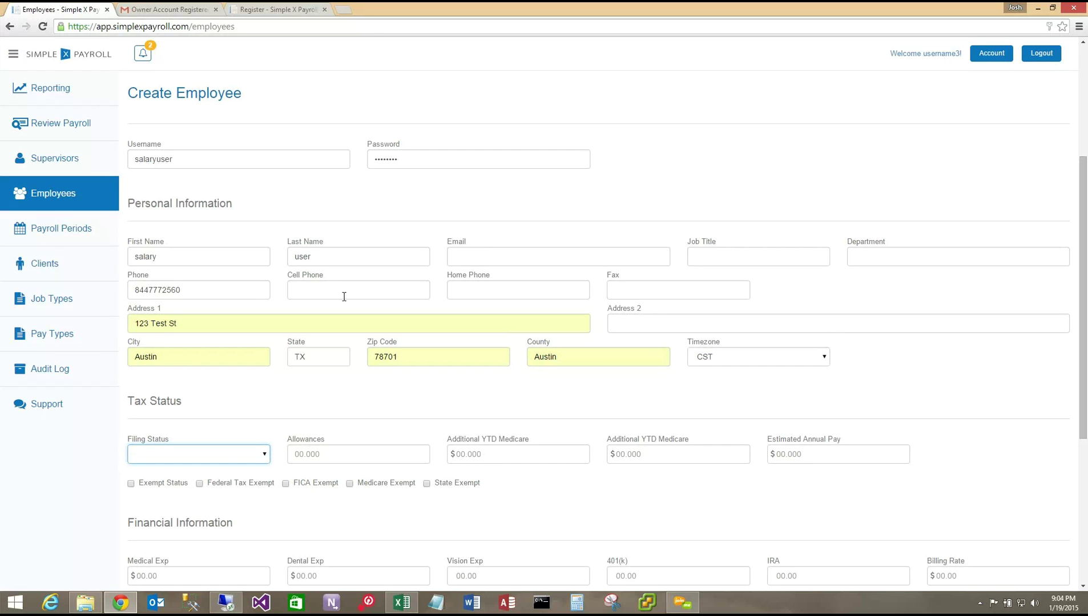
- Choose Married filing status, enter 2 allowances and Estimated Annual Pay 50000.00
left_click(260, 455)
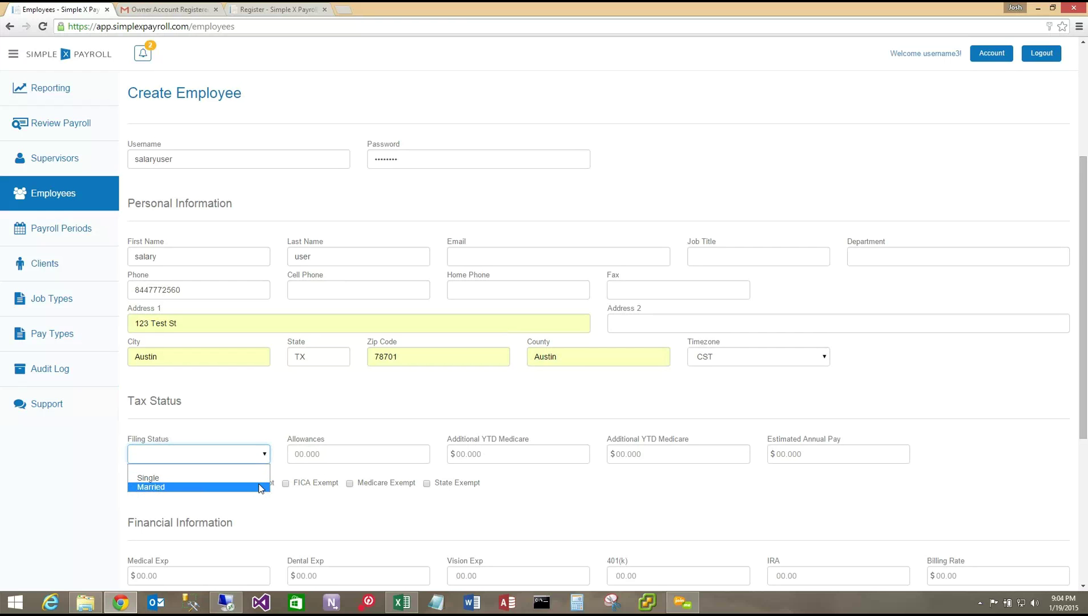
left_click(239, 487)
left_click(352, 455)
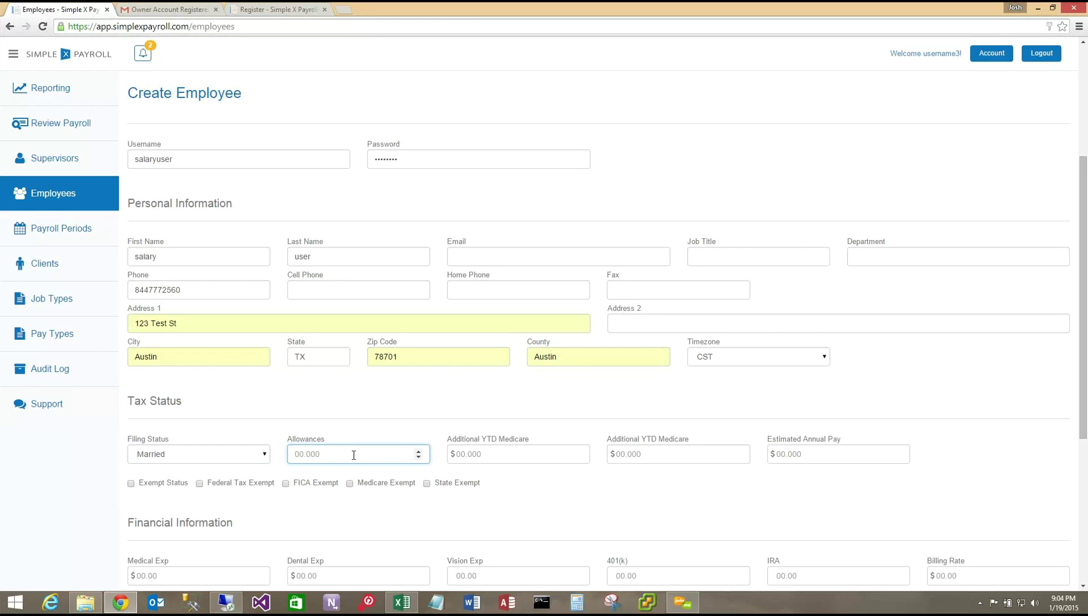
type("2")
left_click(844, 451)
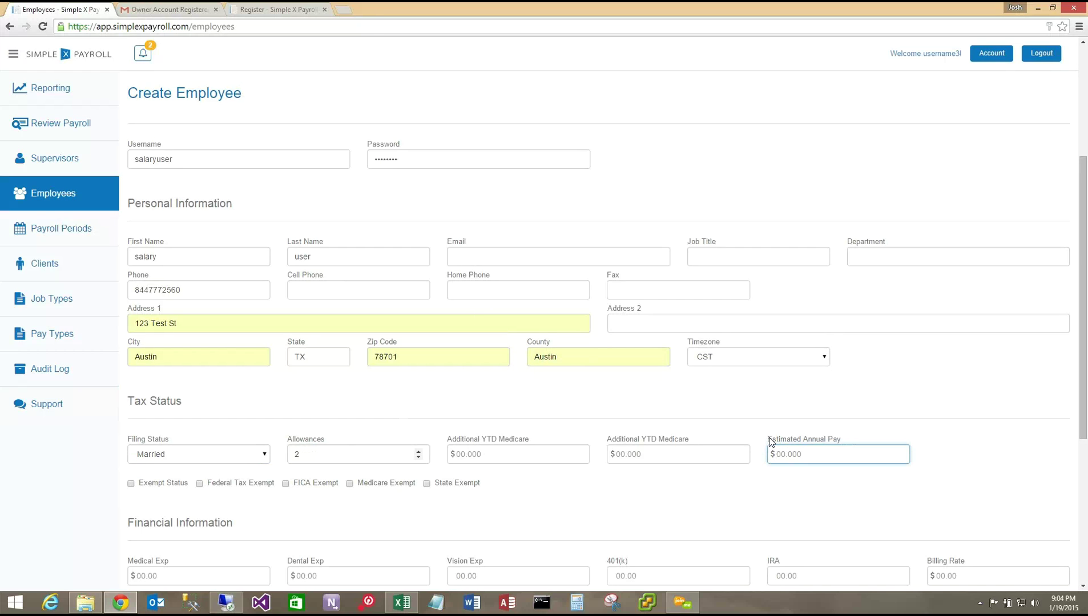
left_click_drag(769, 441, 838, 441)
left_click(836, 457)
type("50000.00")
scroll(807, 385, "down", 5)
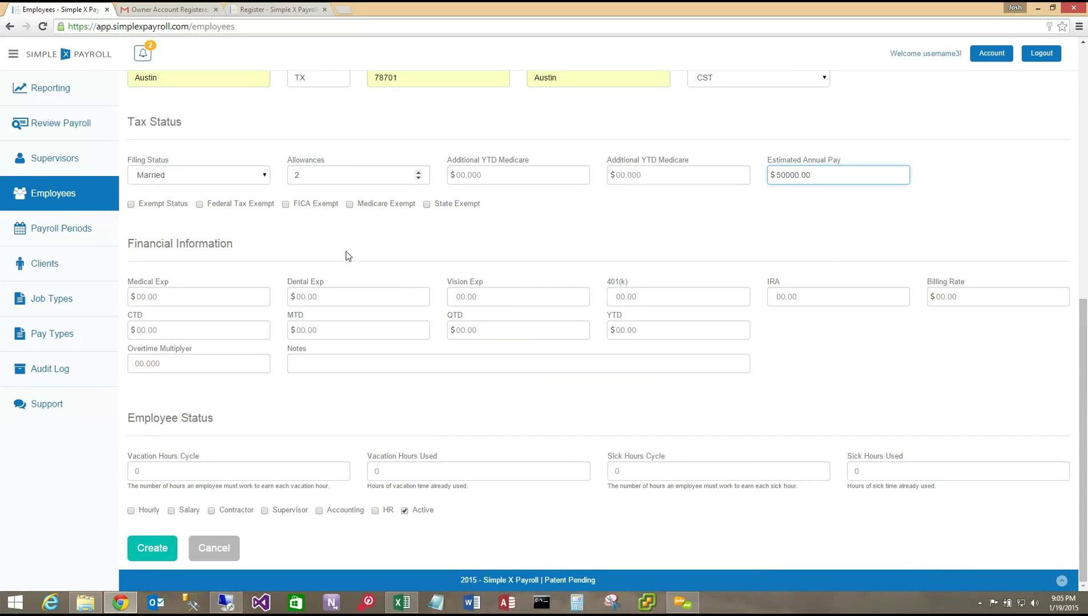
- Enter Medical Exp 250.00, Dental Exp 25 and IRA 100
left_click(209, 298)
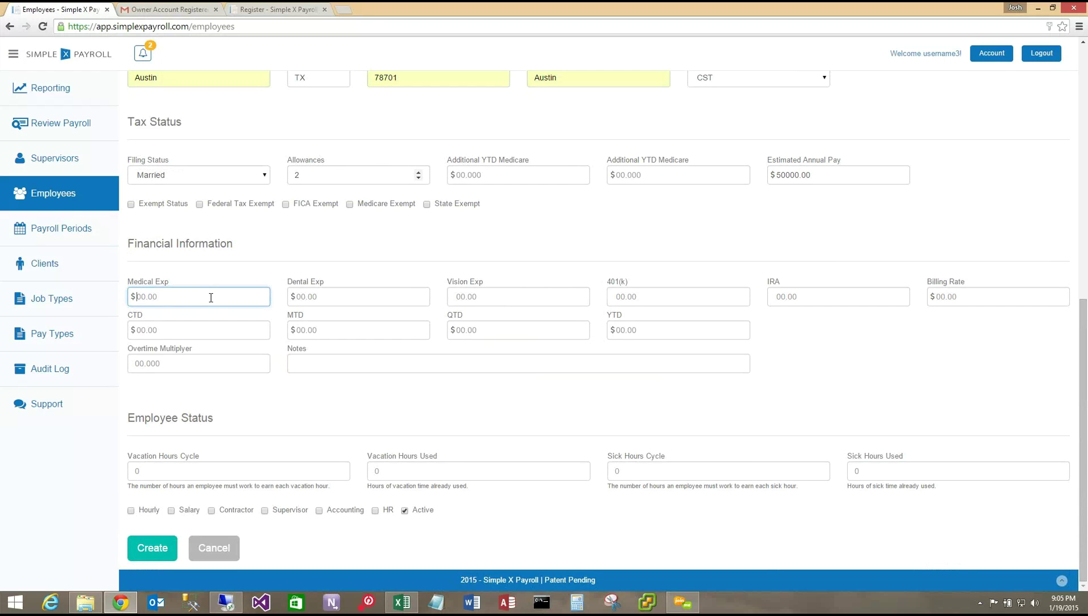
type("250.")
key("Tab")
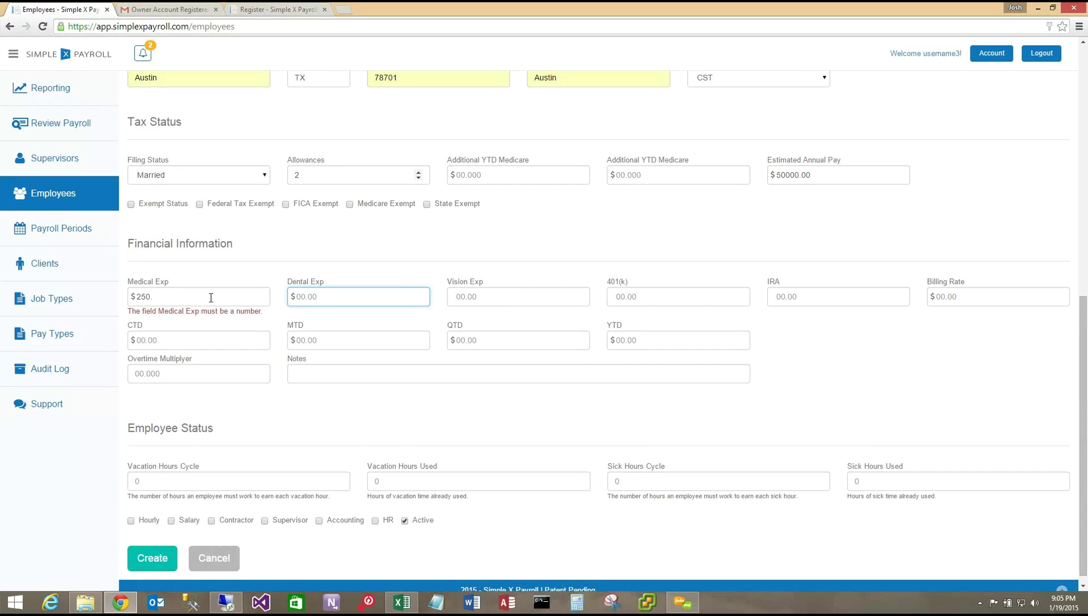
left_click(210, 298)
type(".00")
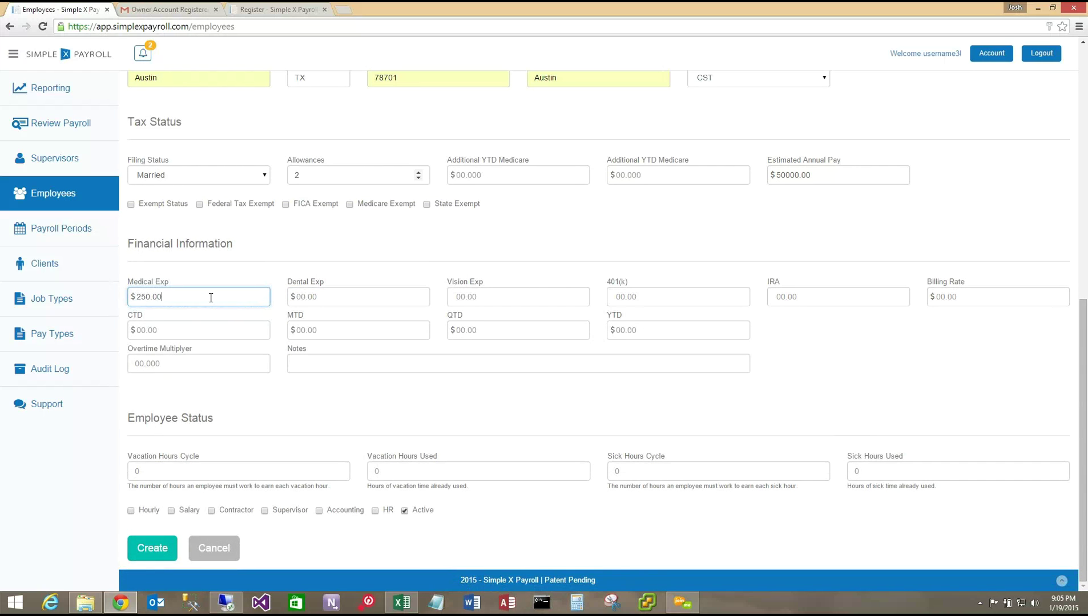
key("Tab")
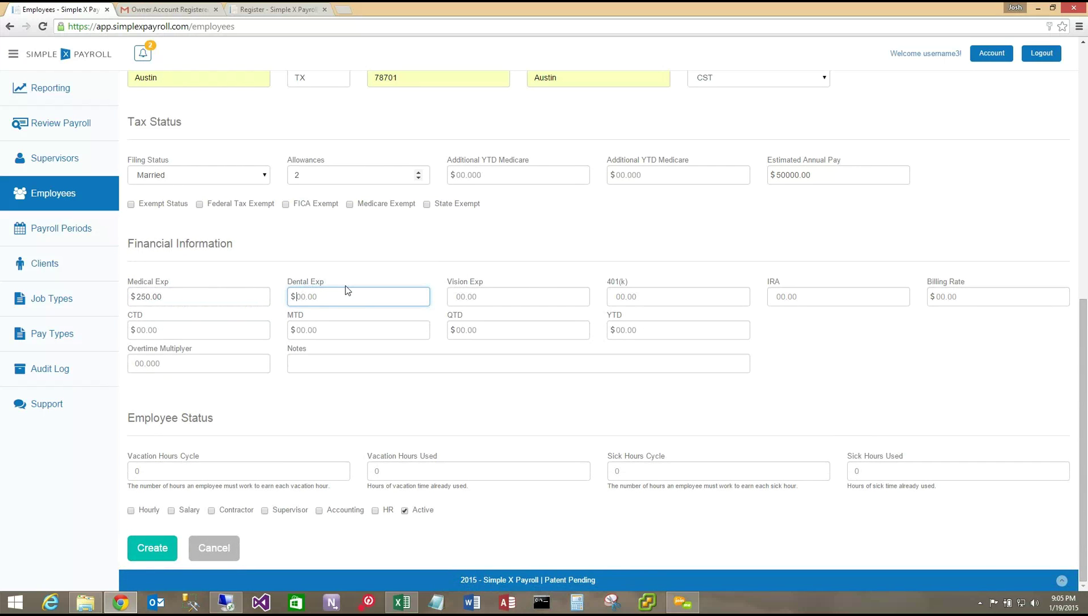
type("25")
left_click(811, 296)
type("1")
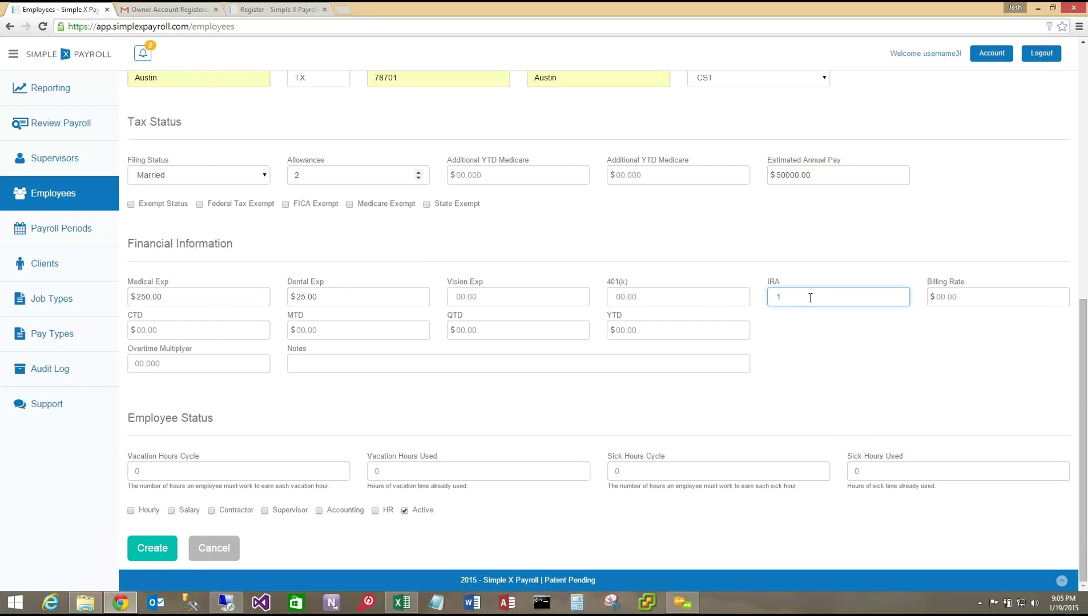
type("00.")
- Set Vacation and Sick Hours Cycles to 40, tick Salary and Supervisor, and submit
left_click(145, 470)
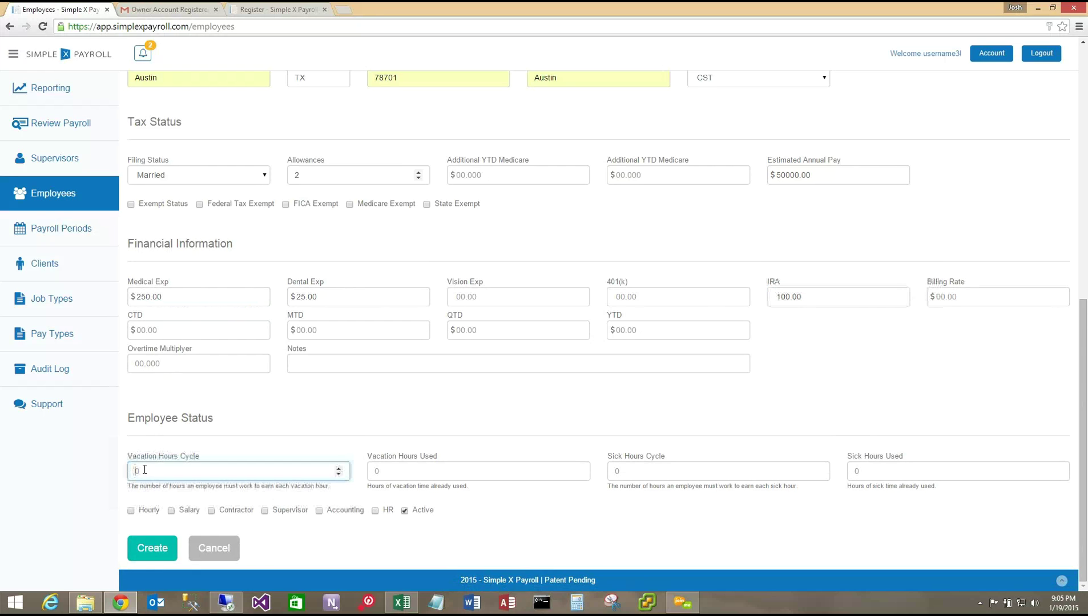
type("40")
left_click(667, 476)
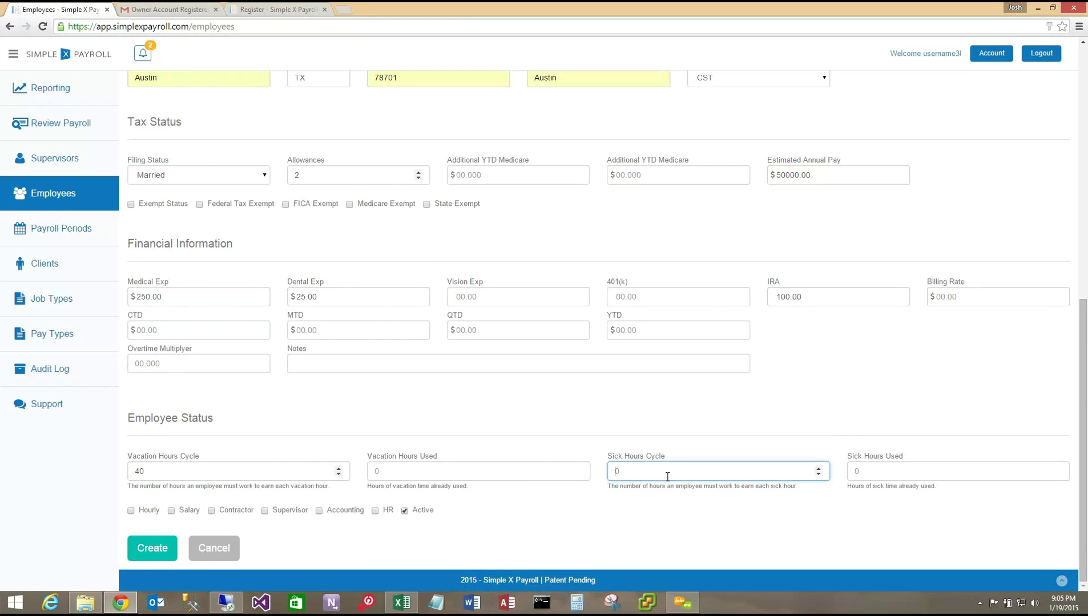
type("40")
left_click(171, 510)
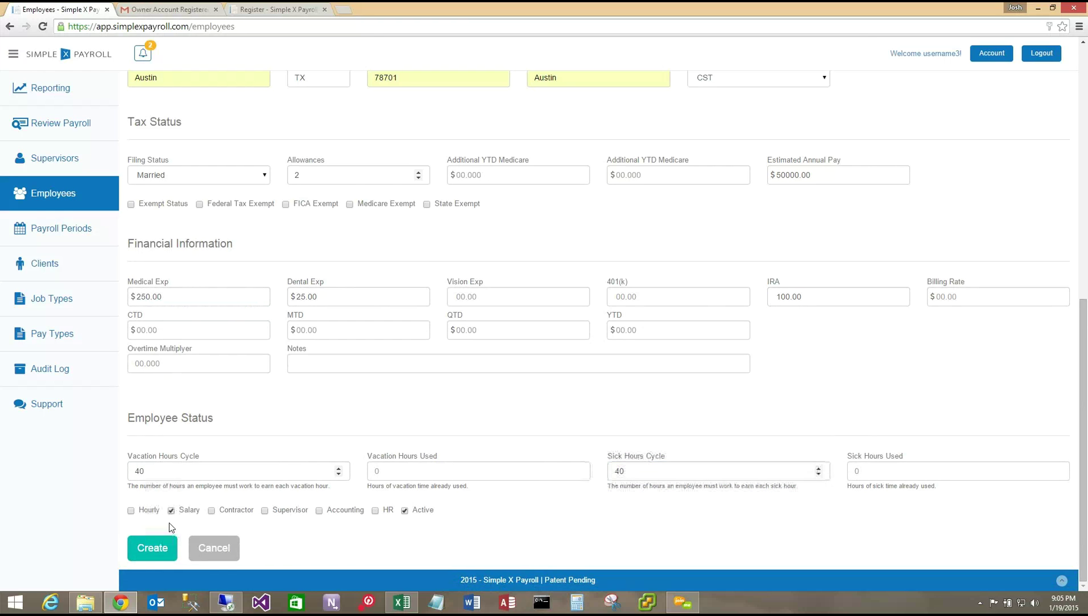
left_click(264, 511)
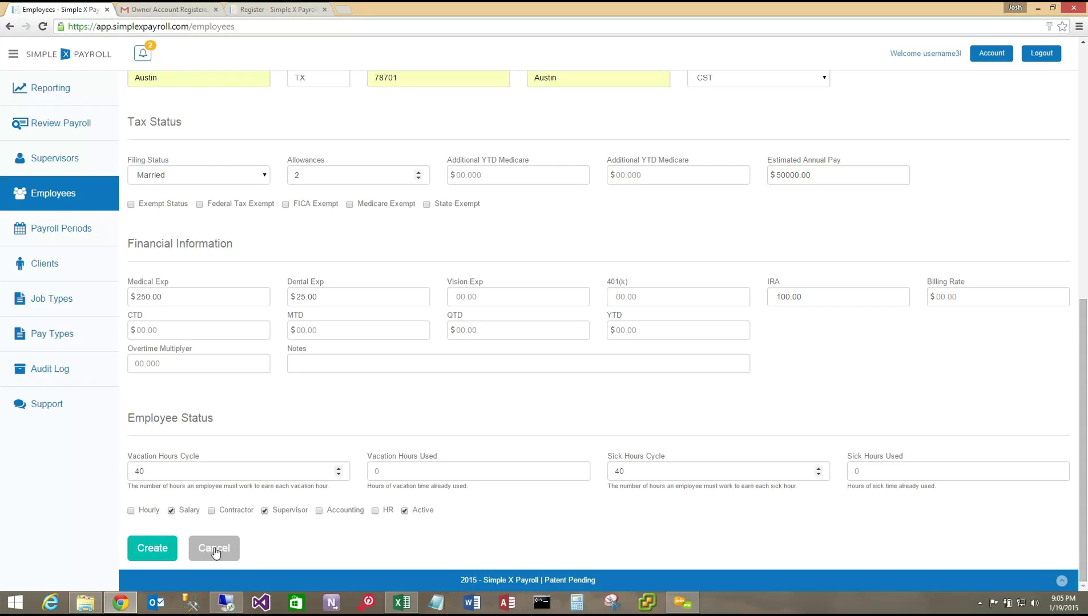
left_click(155, 549)
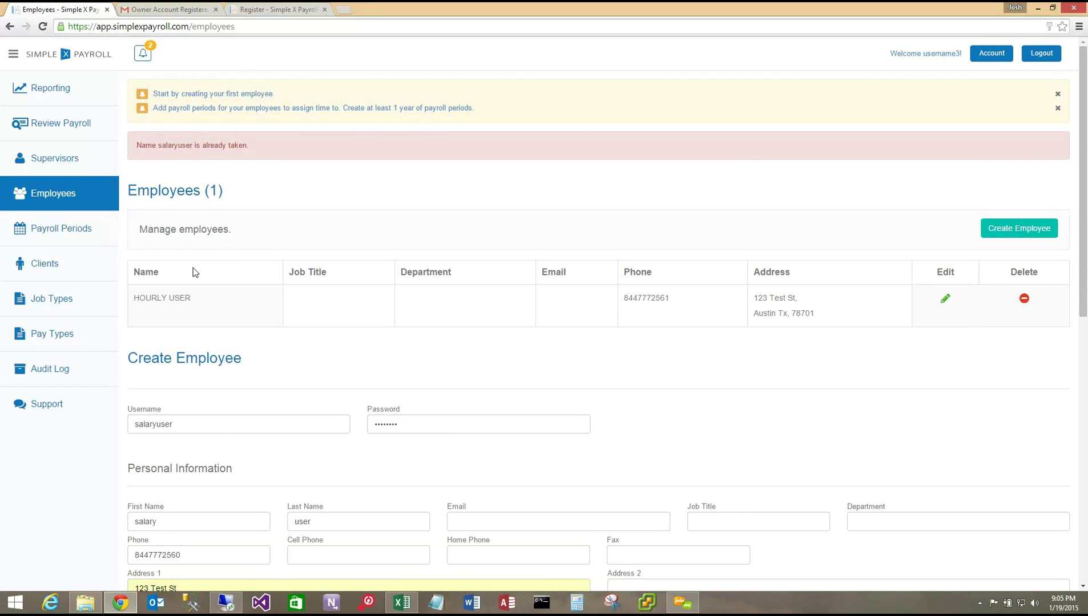
- Append 2 to the username to make it 'salaryuser2' and resubmit the employee
left_click(184, 425)
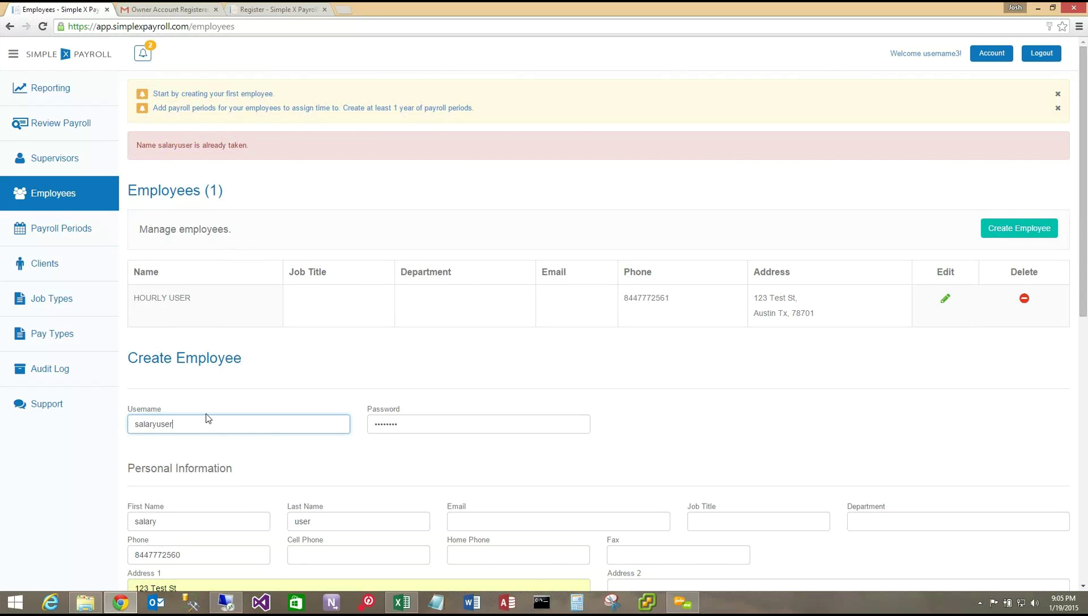
type("2")
scroll(274, 339, "down", 10)
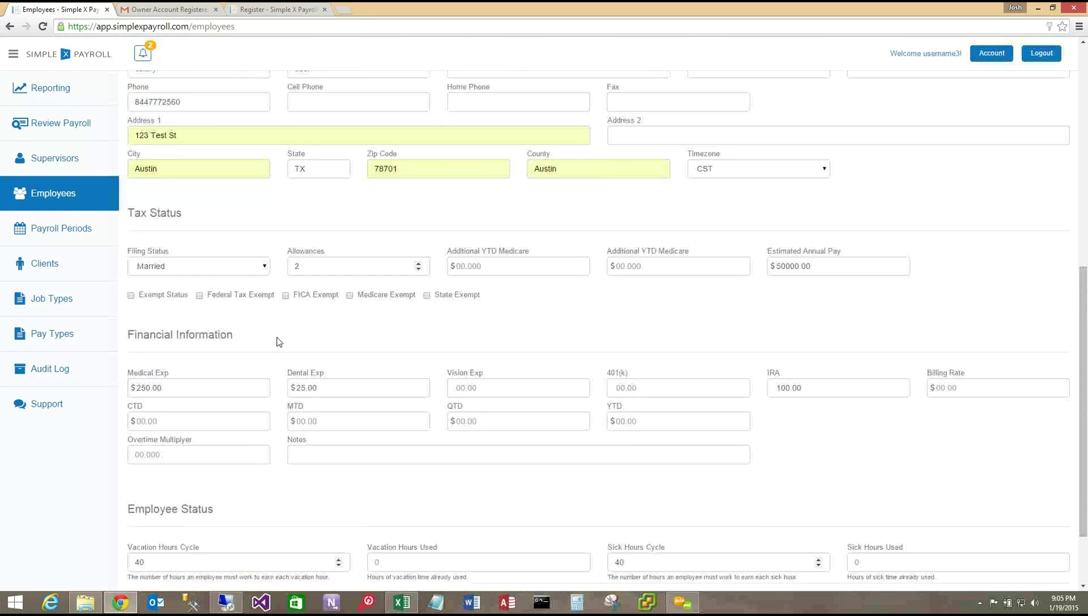
left_click(154, 556)
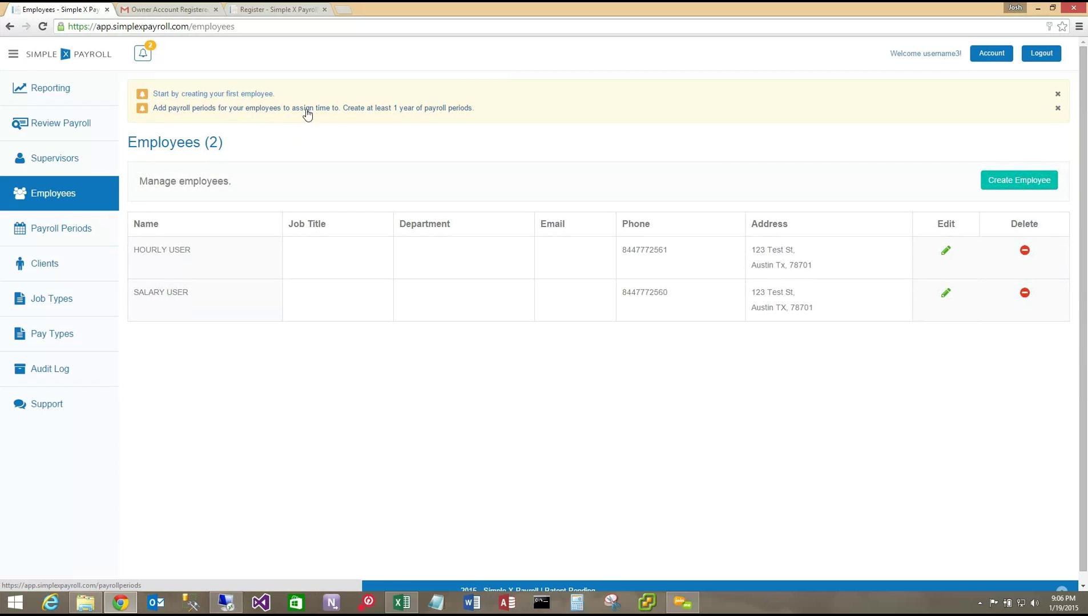
- Open the Create Payroll Periods form and set the Start Date to 01/01/2015
left_click(421, 111)
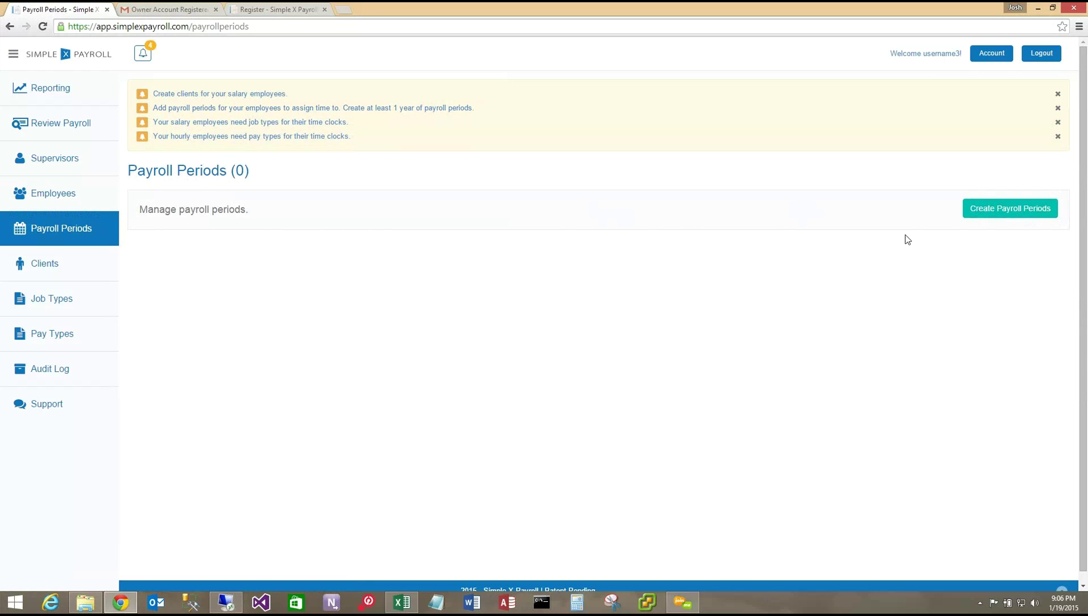
left_click(1010, 209)
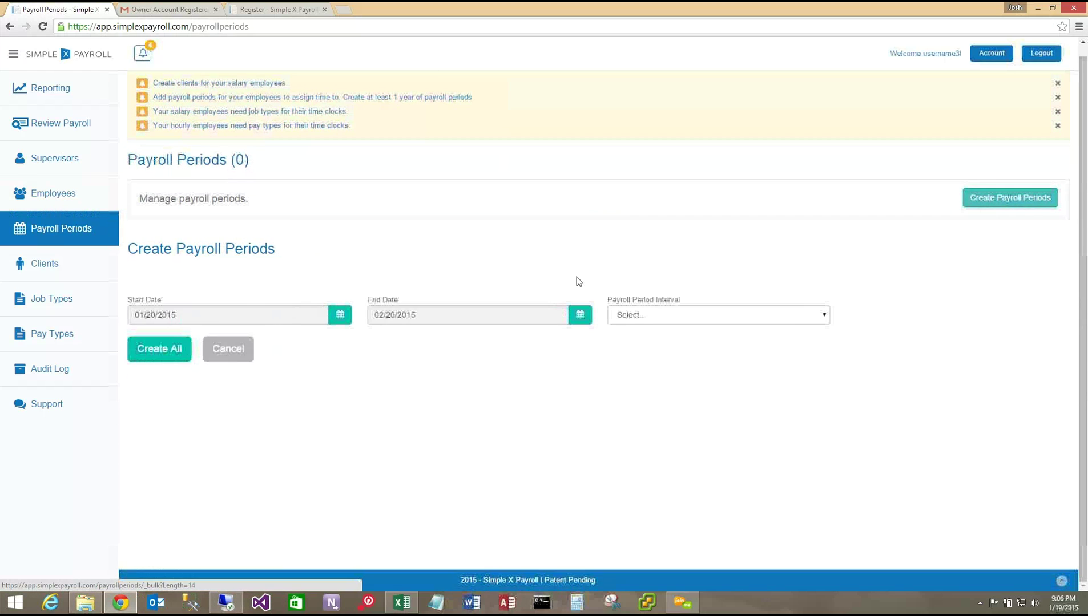
left_click(340, 315)
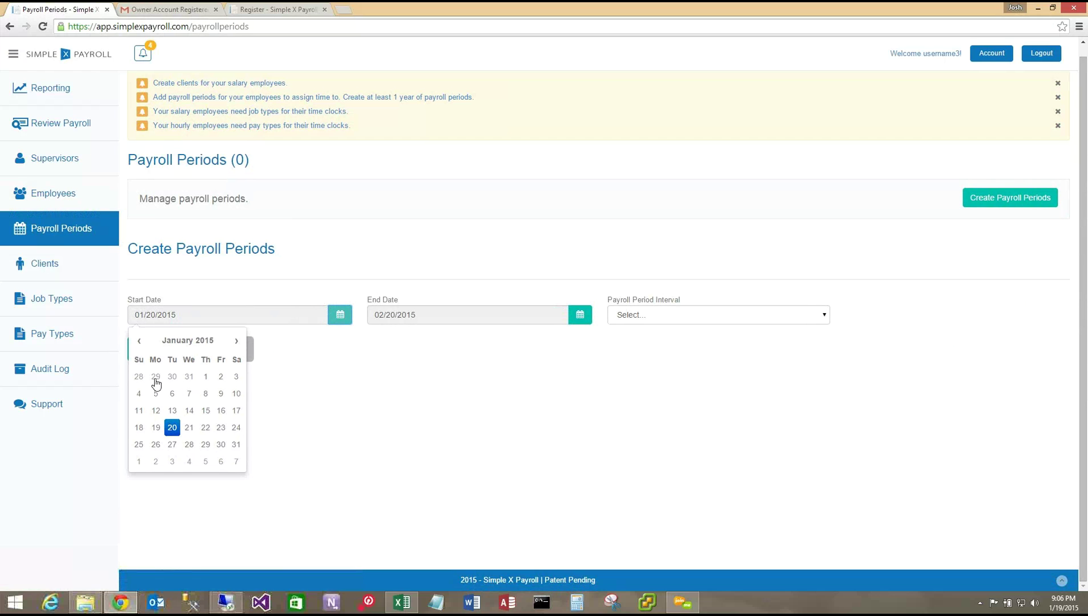
left_click(206, 377)
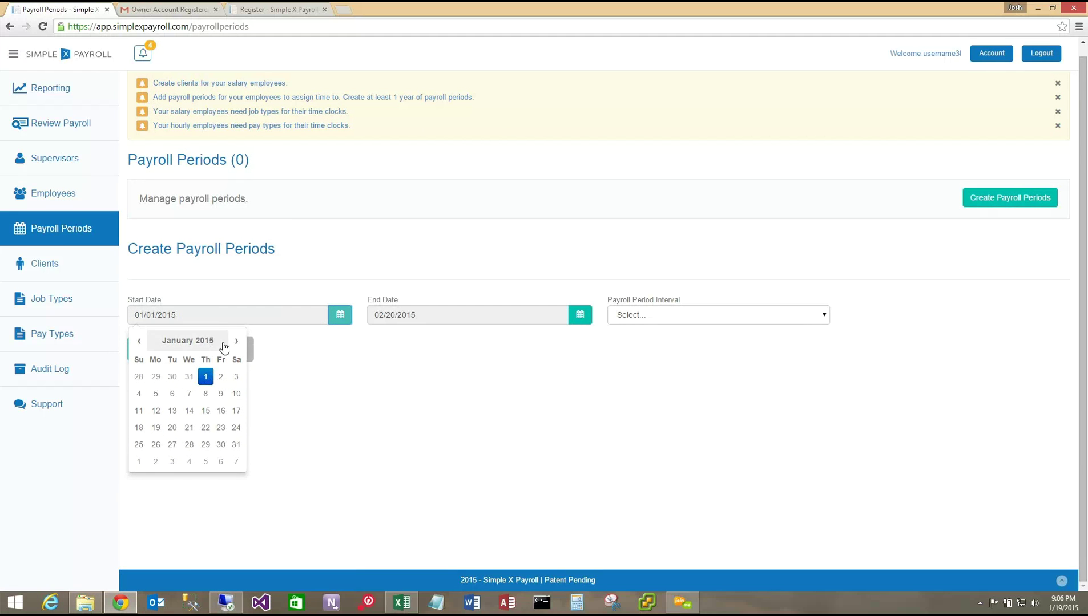
left_click(314, 376)
- Set the End Date to 12/31/2016 and the interval to Biweekly
left_click(580, 318)
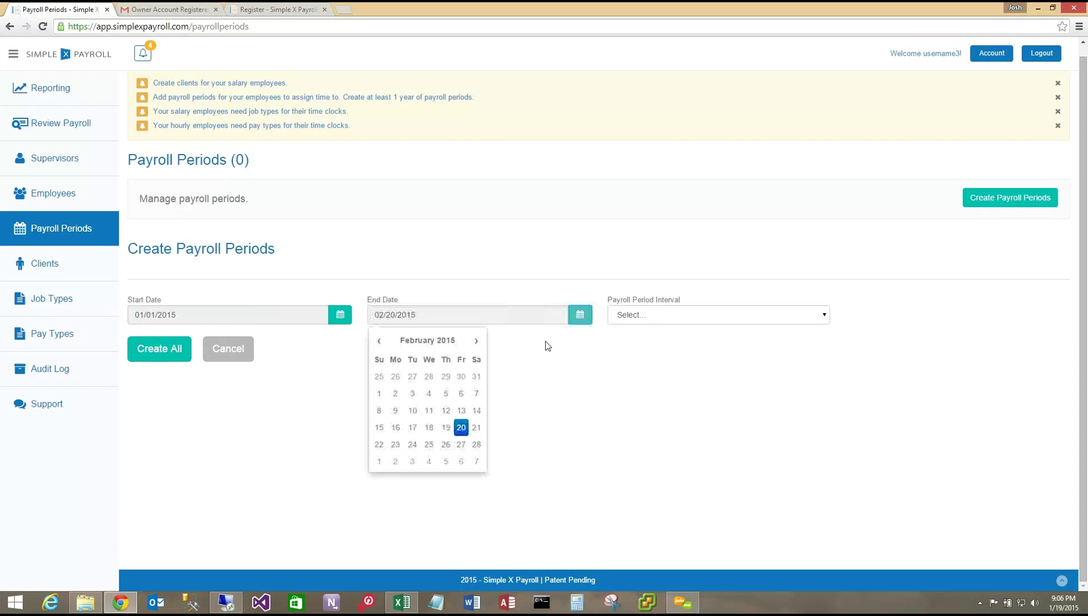
left_click(474, 343)
left_click(440, 342)
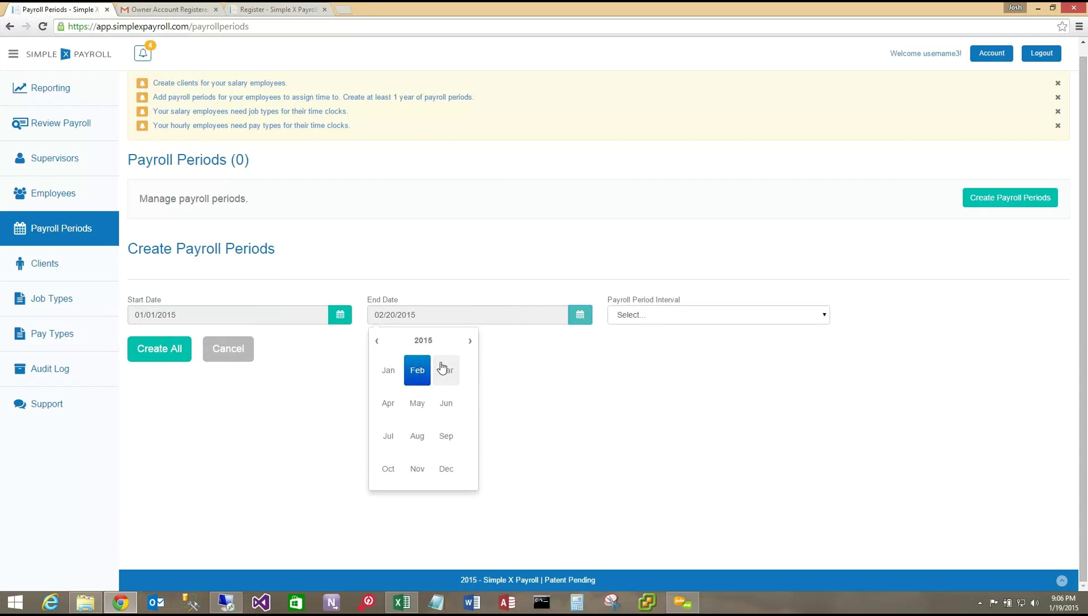
left_click(471, 342)
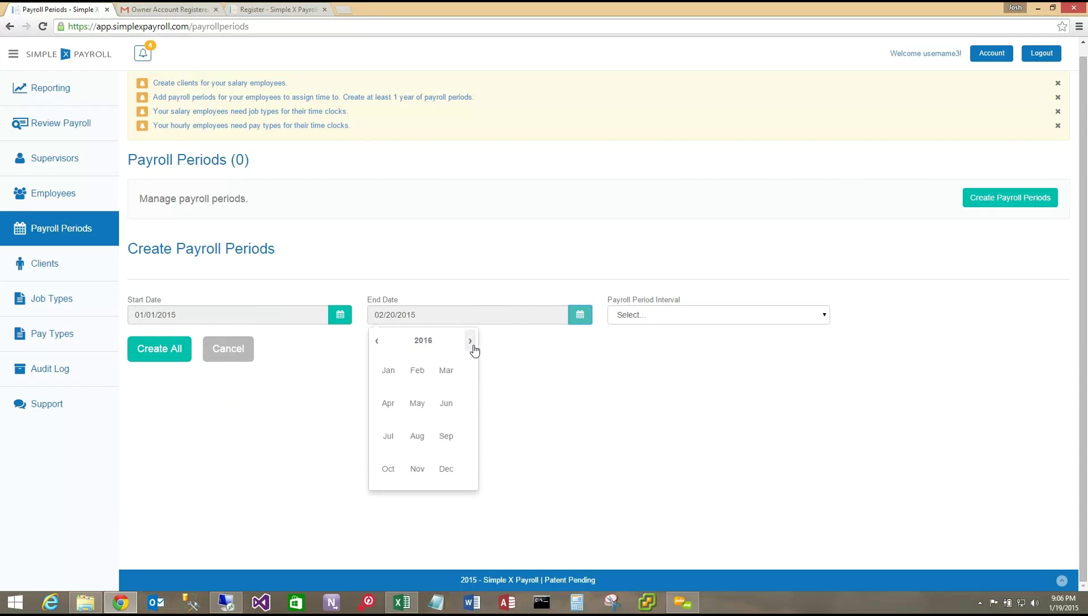
left_click(388, 370)
left_click(449, 470)
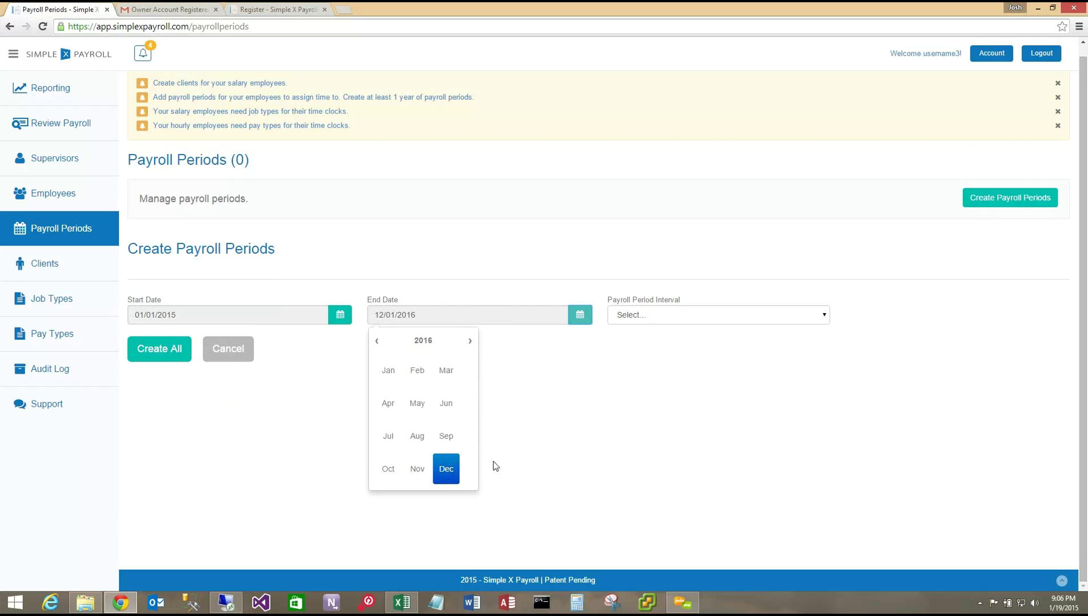
left_click(512, 377)
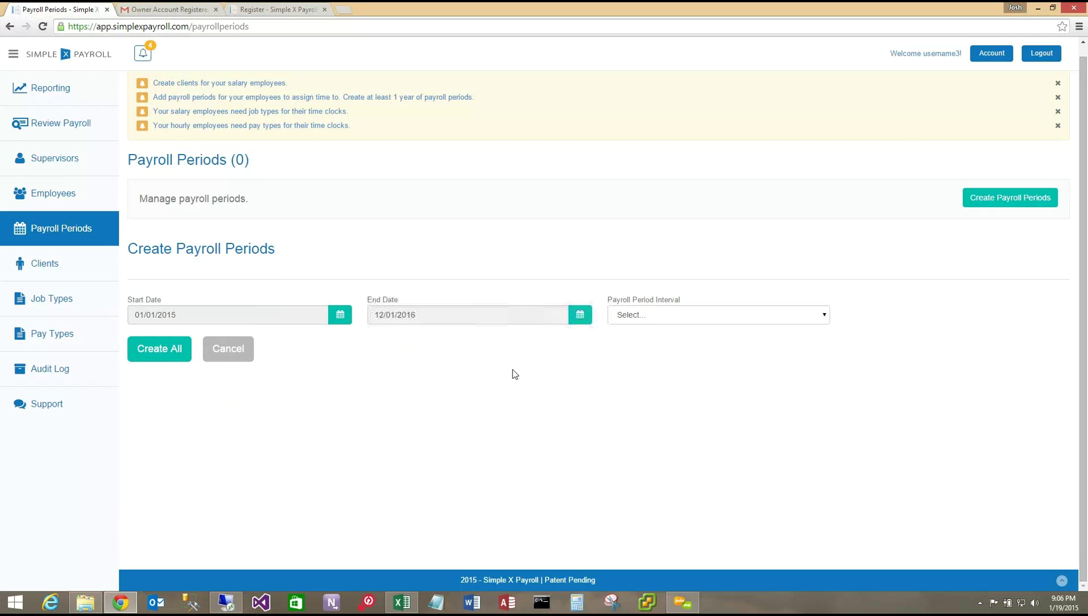
left_click(579, 315)
left_click(476, 445)
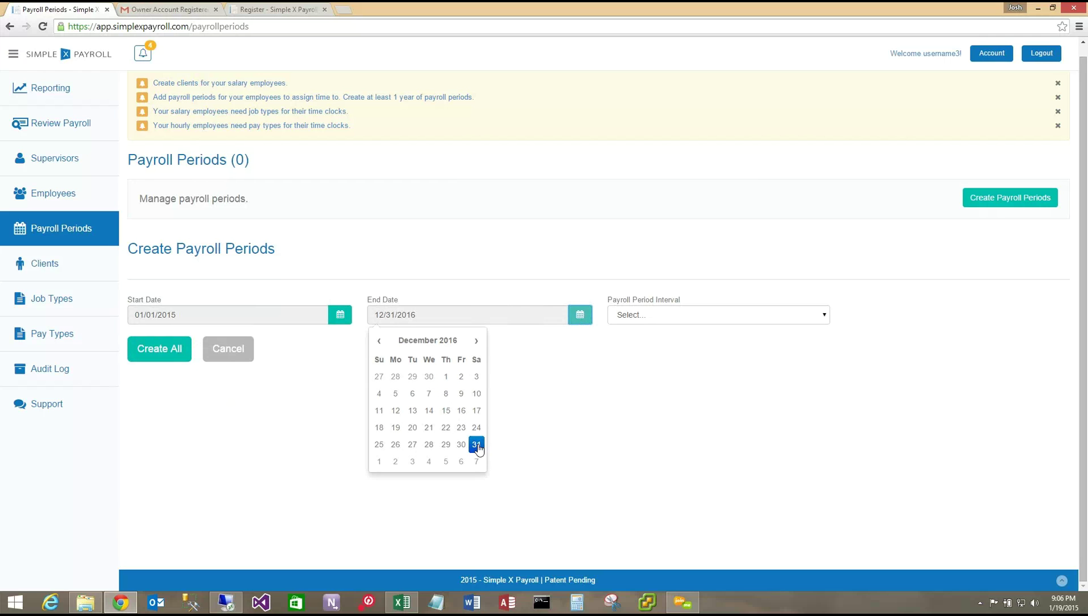
left_click(615, 400)
left_click(719, 317)
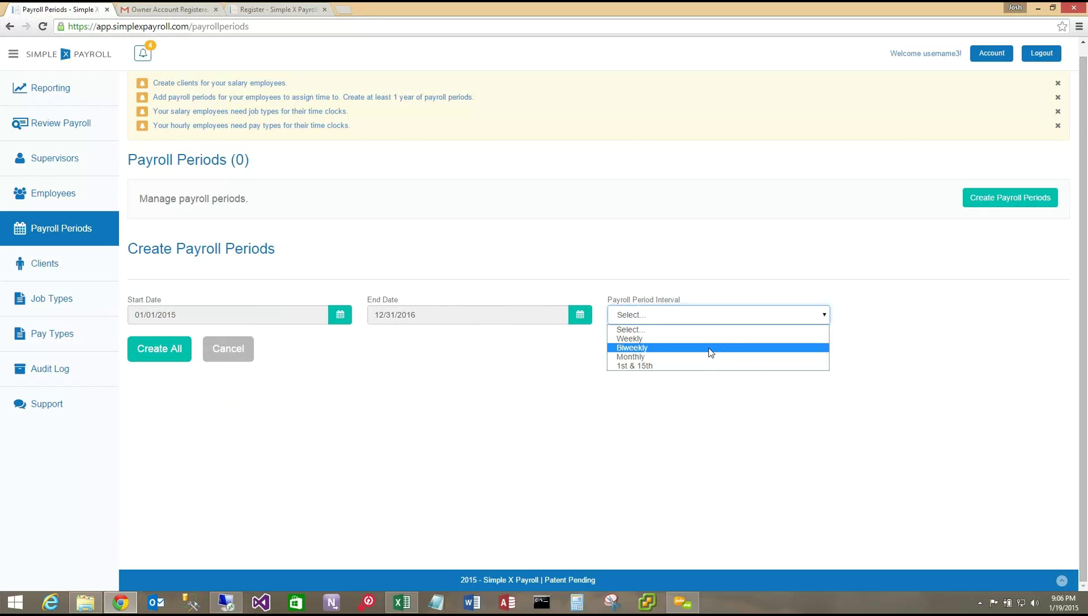
left_click(710, 351)
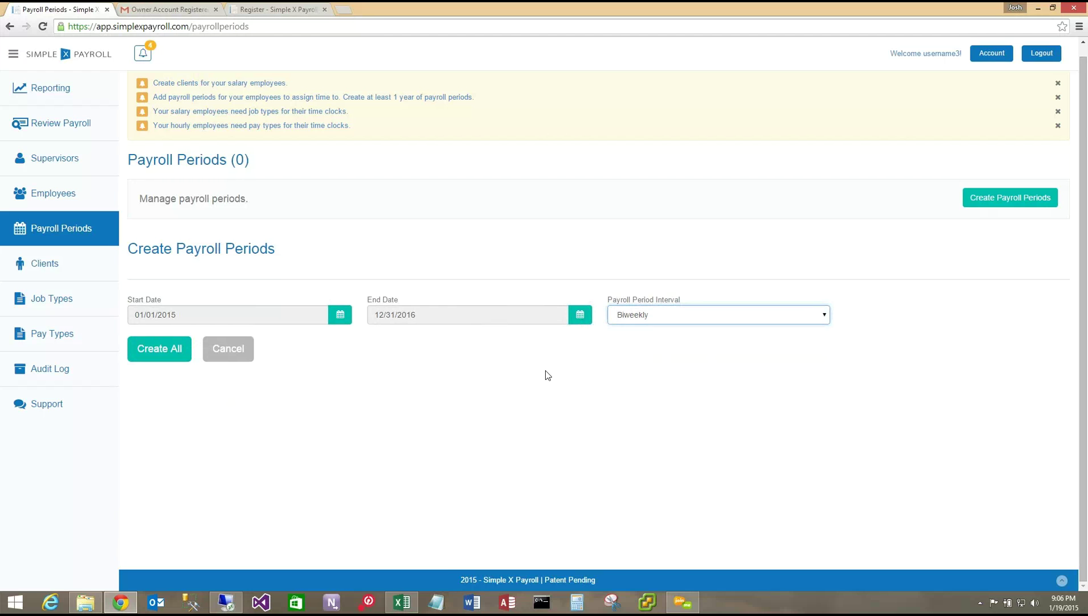
- Open the Clients page, which lists the single SimpleX Payroll, Inc. client
left_click(154, 353)
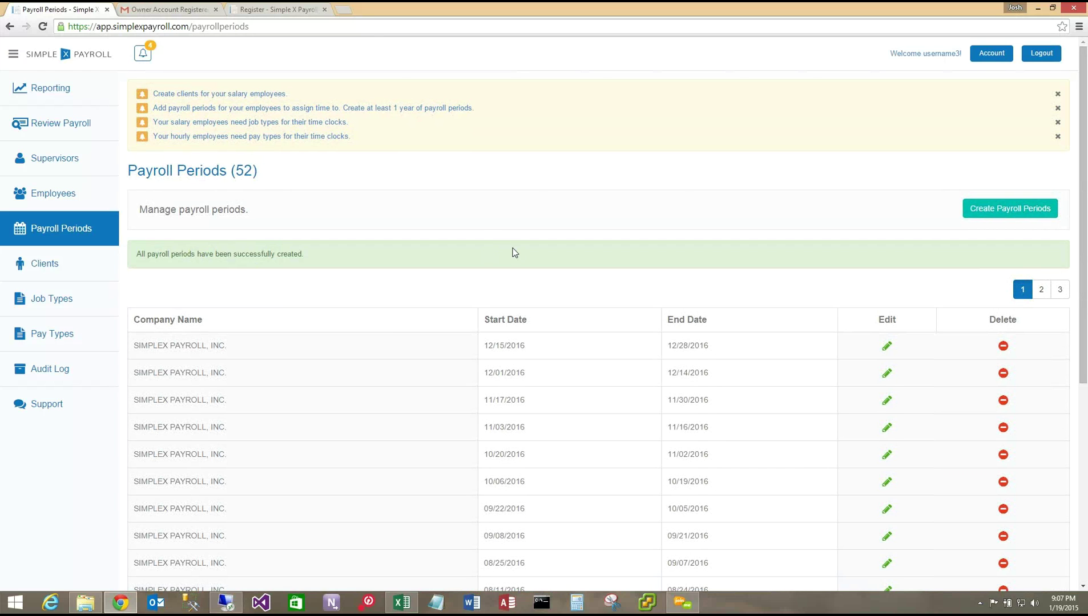
left_click(267, 94)
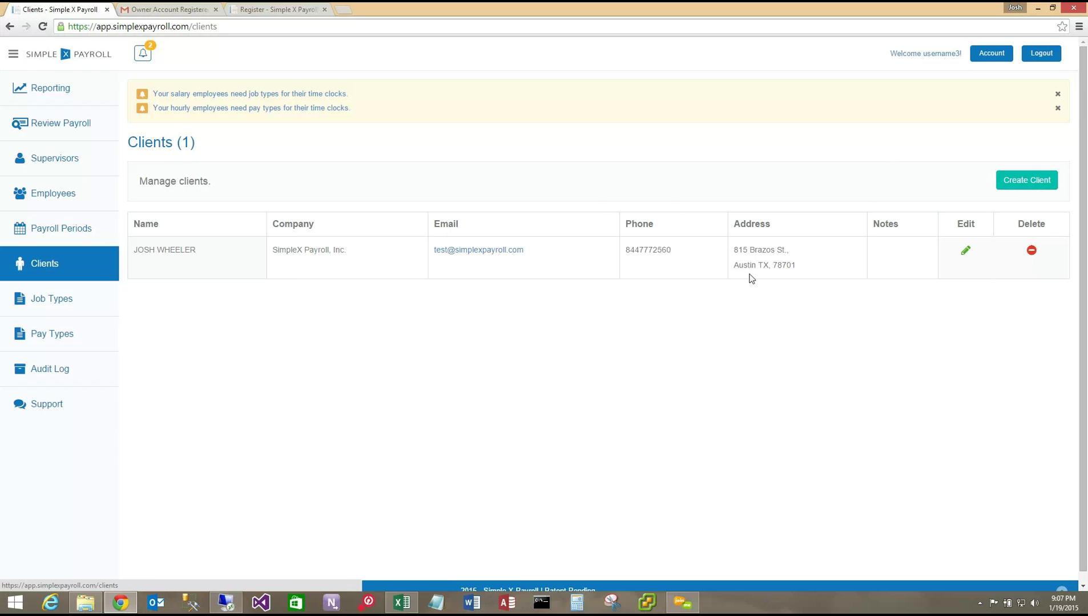
- Start a new client and enter the client's name, email, plumbing company name and job title President
left_click(1026, 180)
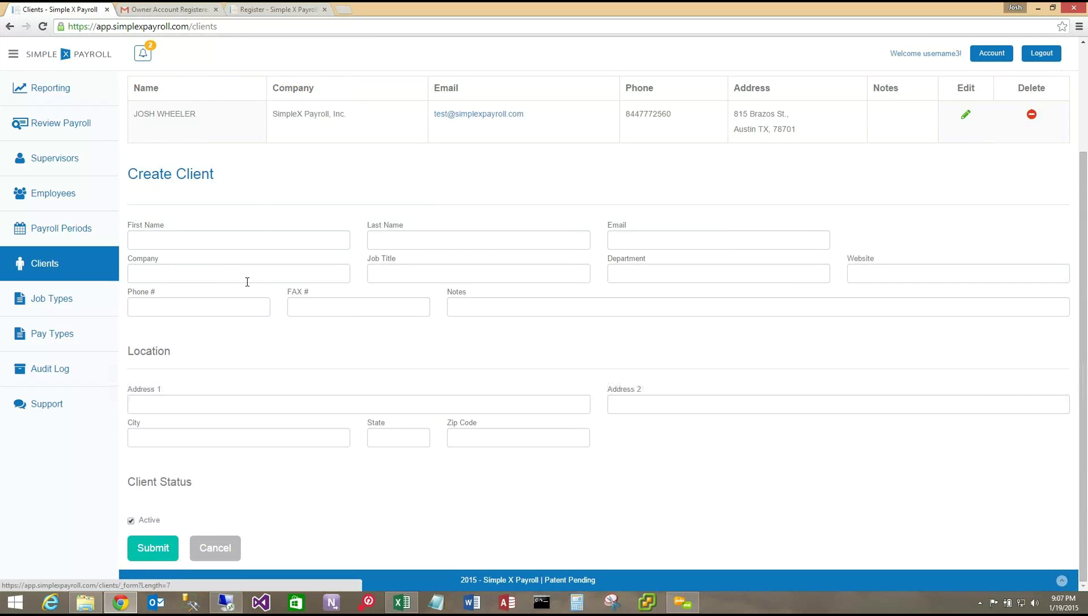
left_click(239, 245)
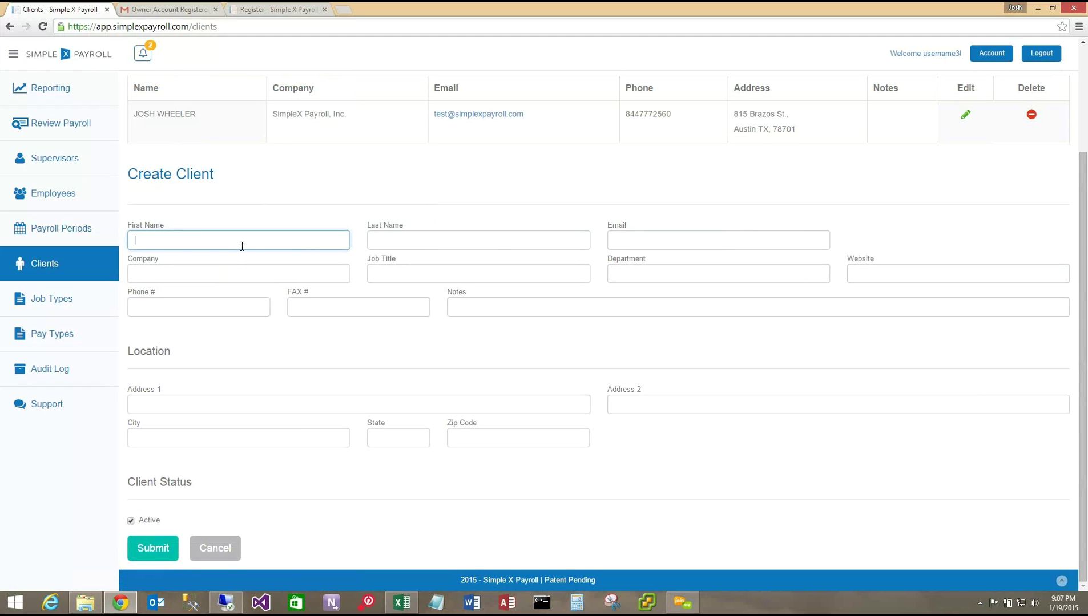
key("Tab")
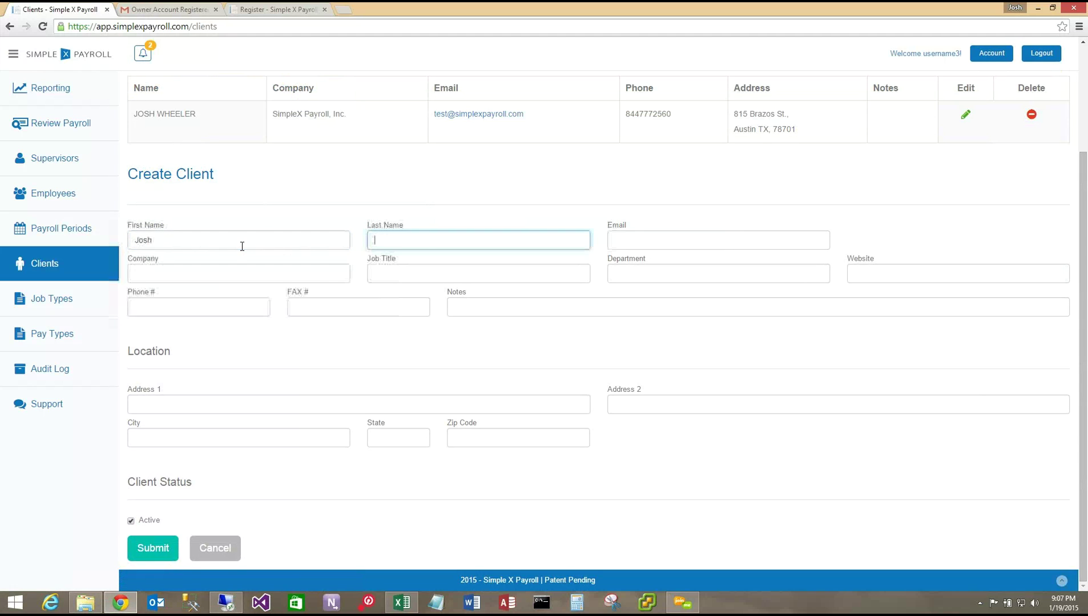
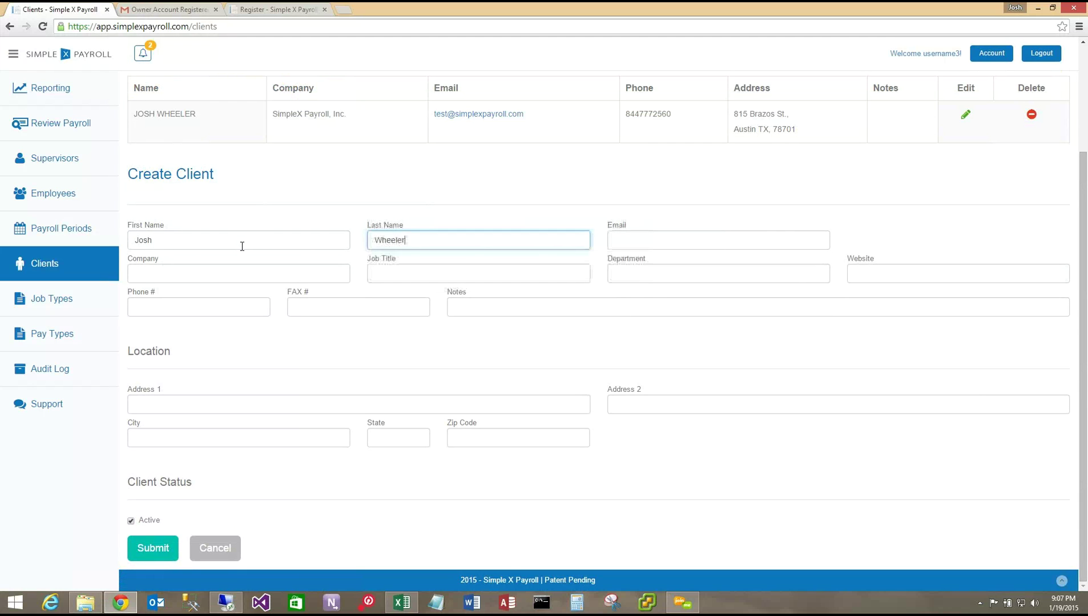
key("Tab")
type("jos")
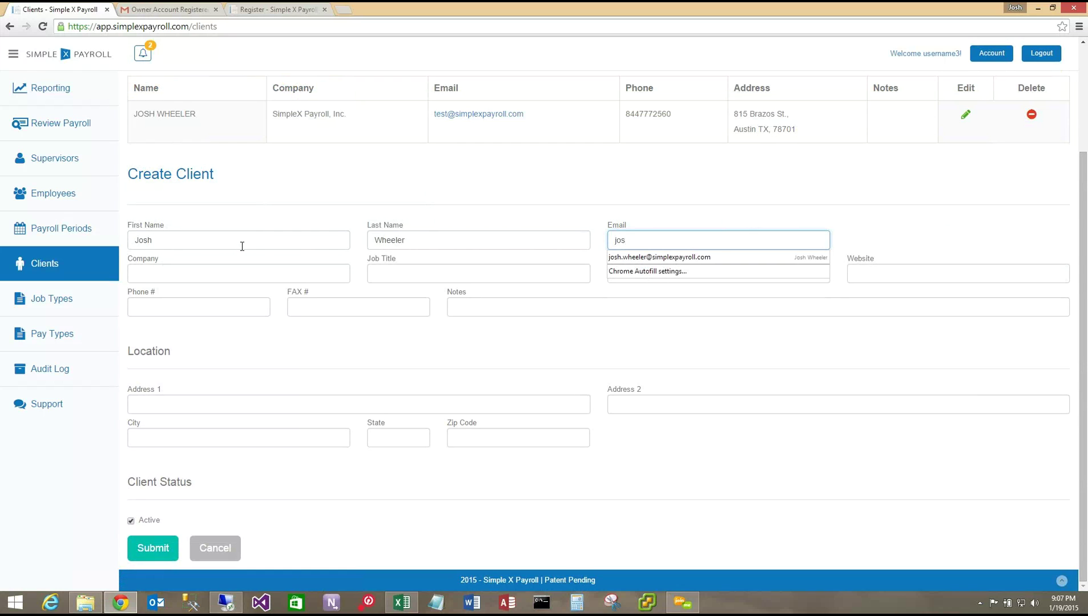
key("BackSpace")
key("BackSpace")
key("BackSpace")
type("tes")
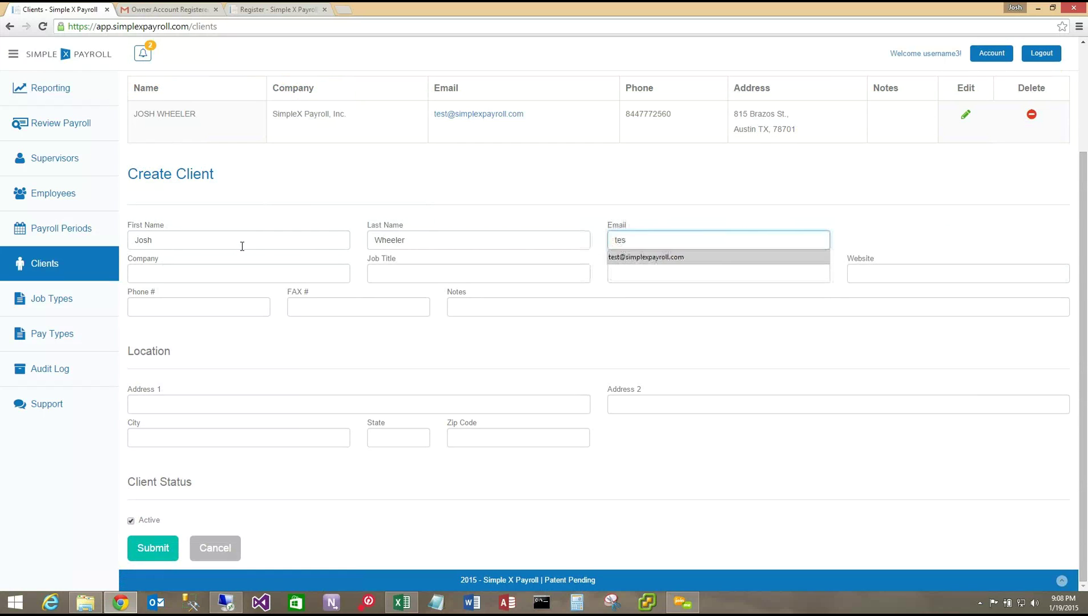
key("Tab")
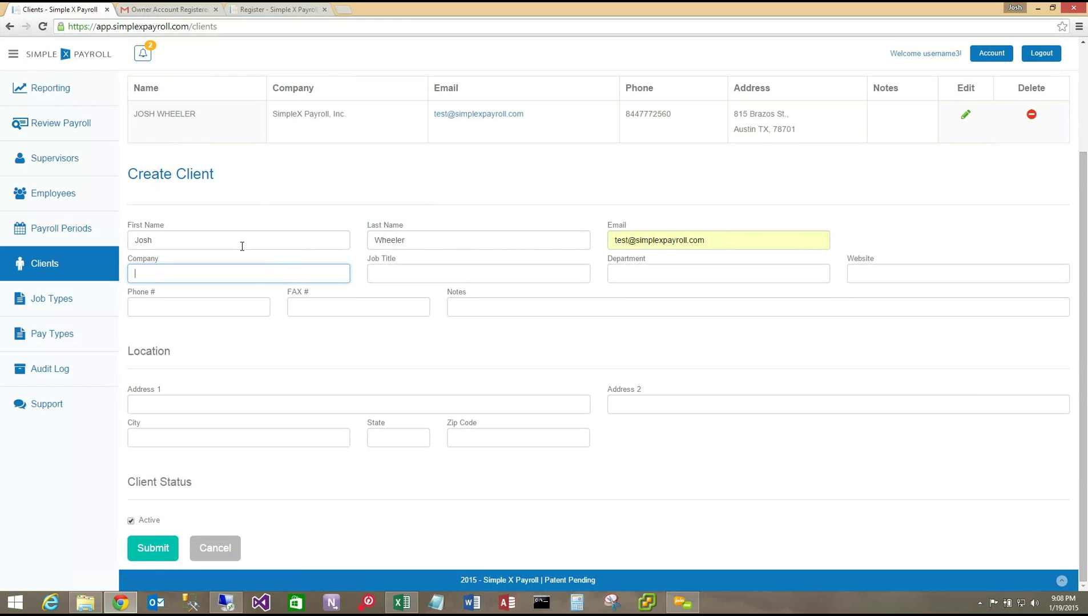
type("Josh's Plumbing")
key("Tab")
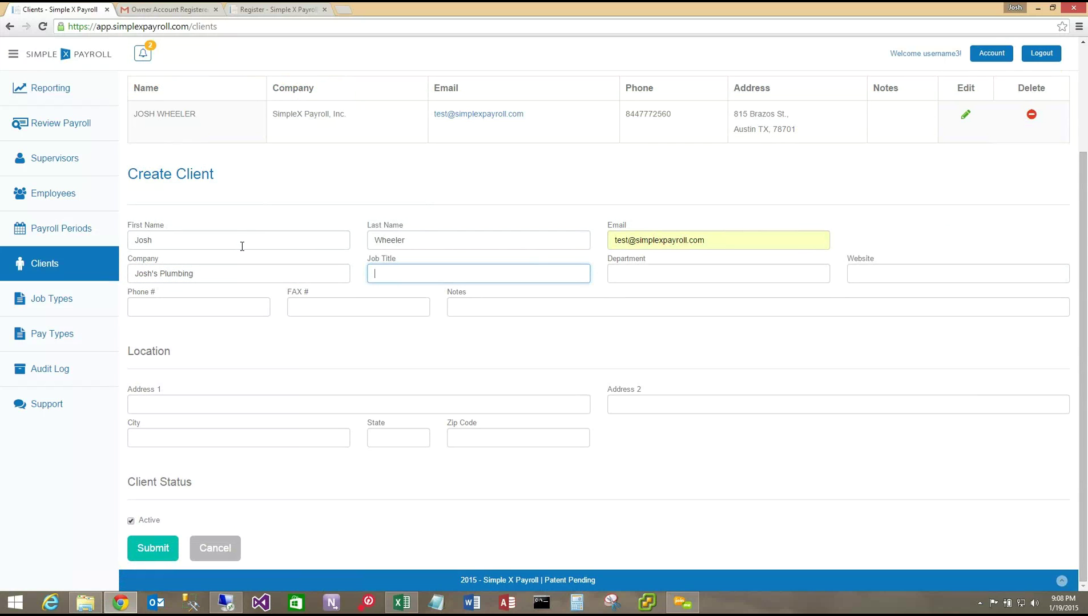
type("President")
- Fill in the client's phone number and the street address, city, state and zip code
key("Tab")
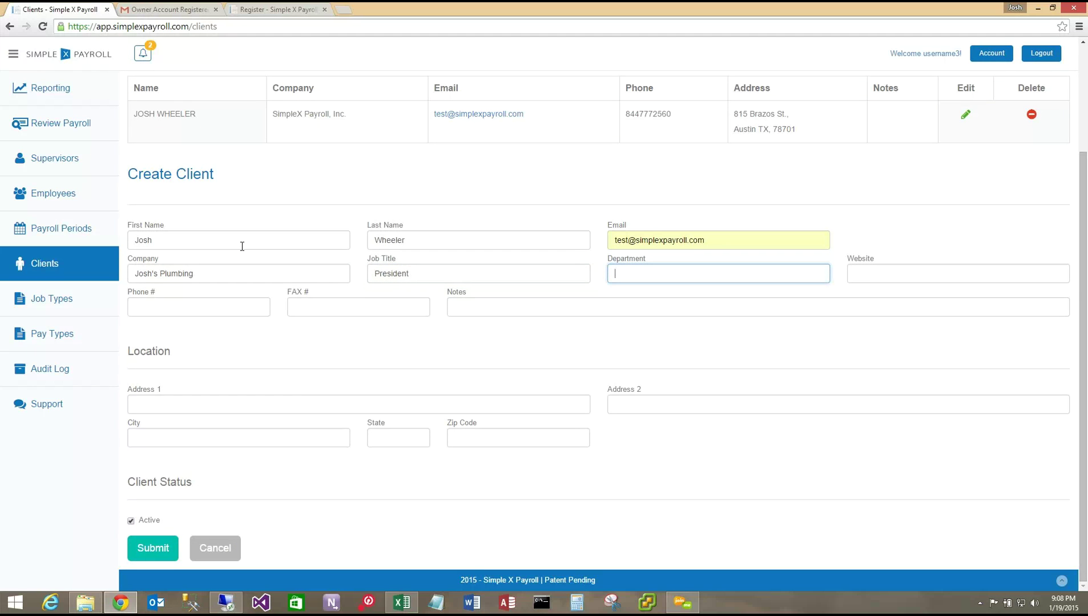
key("Tab")
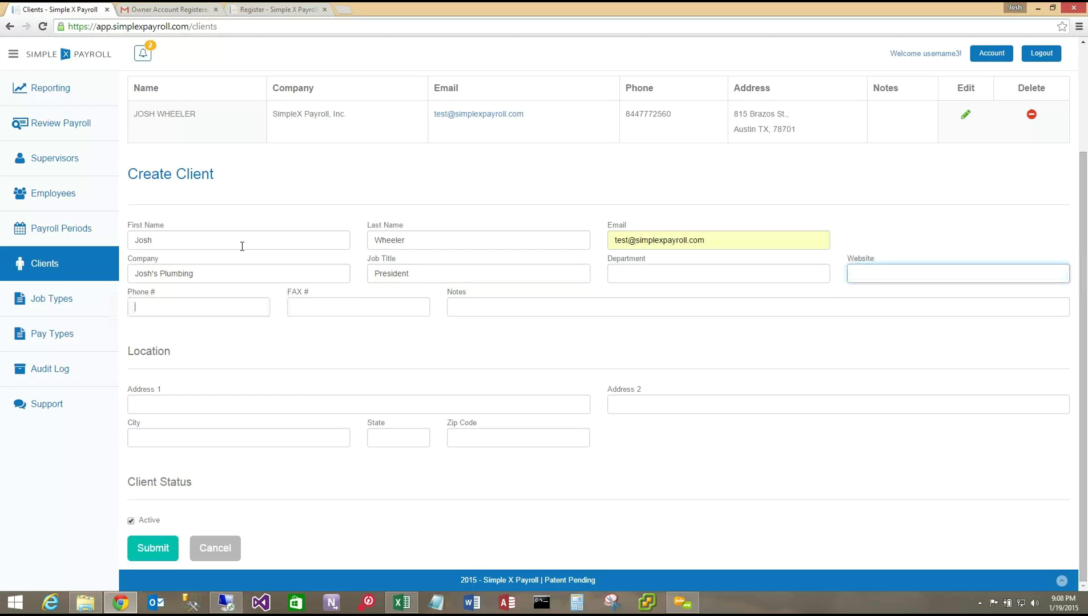
key("Tab")
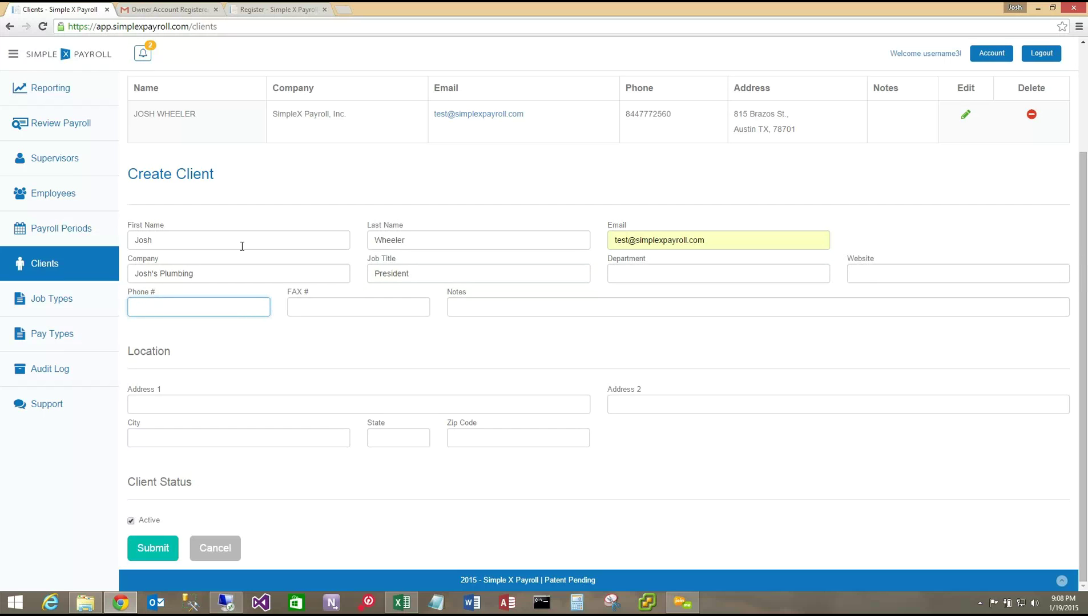
type("844")
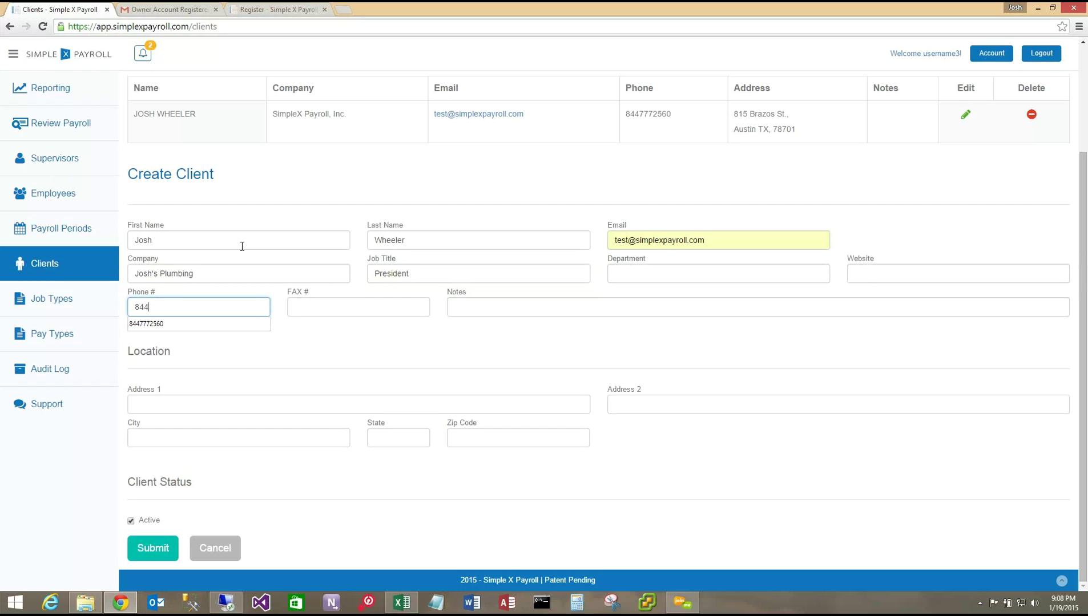
key("Down")
key("Return")
key("Tab")
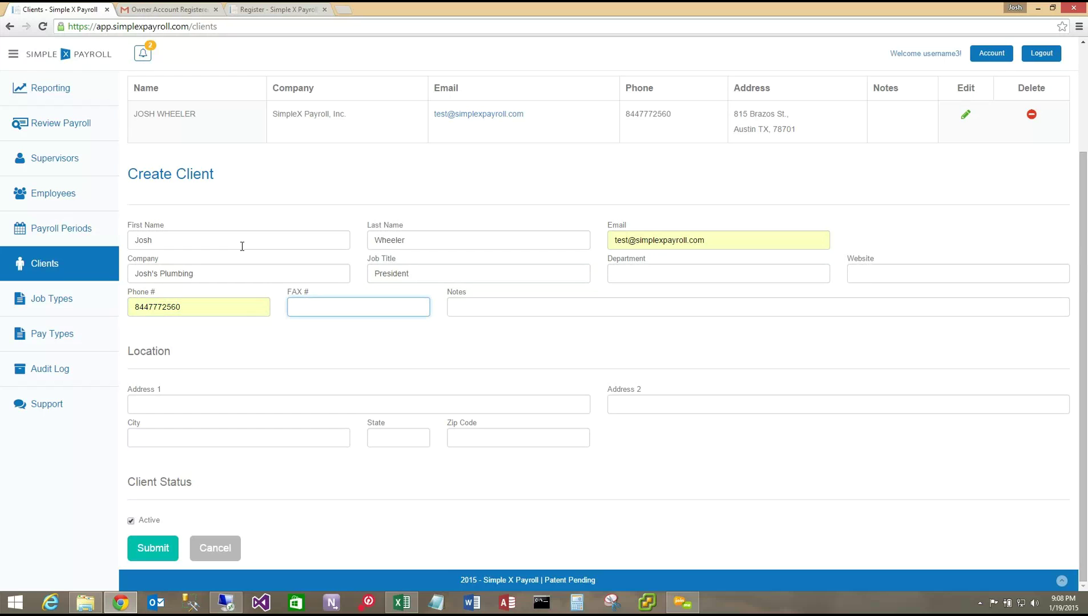
key("Tab")
key("Tab")
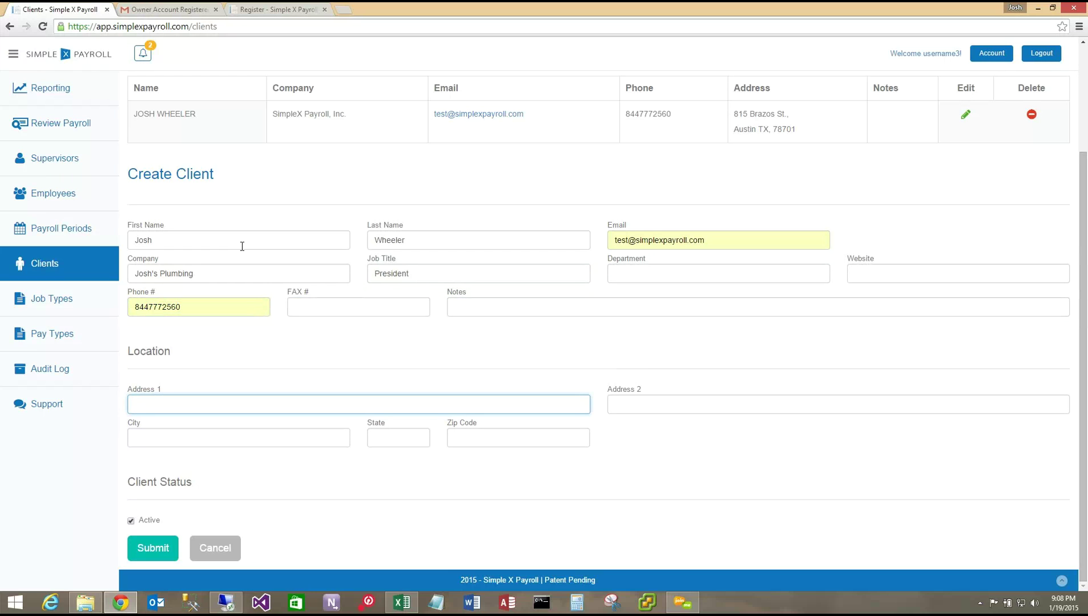
type("123")
key("Down")
key("Return")
key("Tab")
key("Tab")
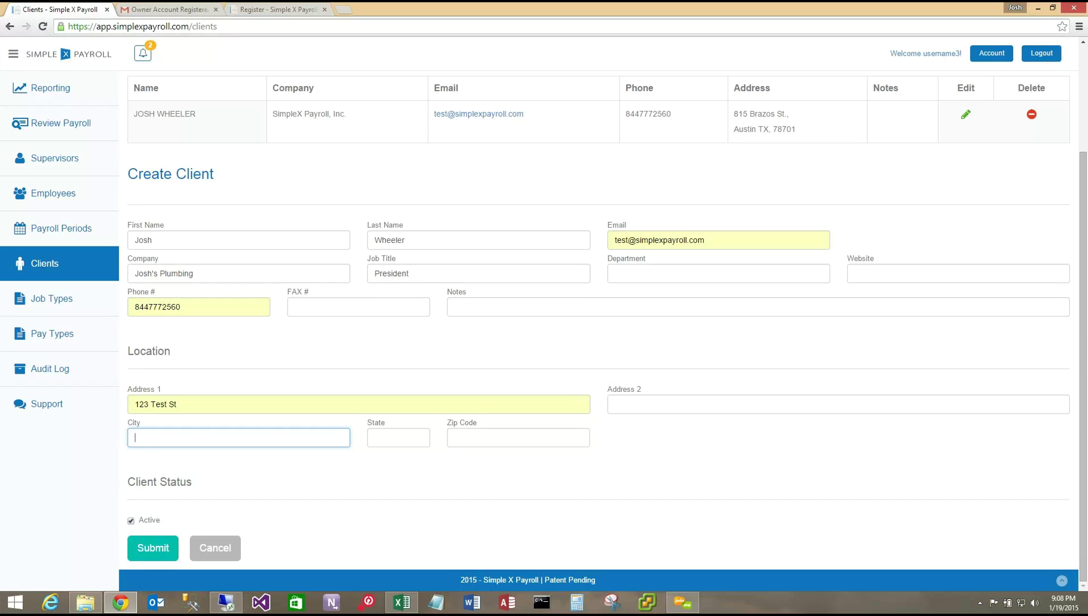
type("Aus")
key("Down")
key("Return")
key("Tab")
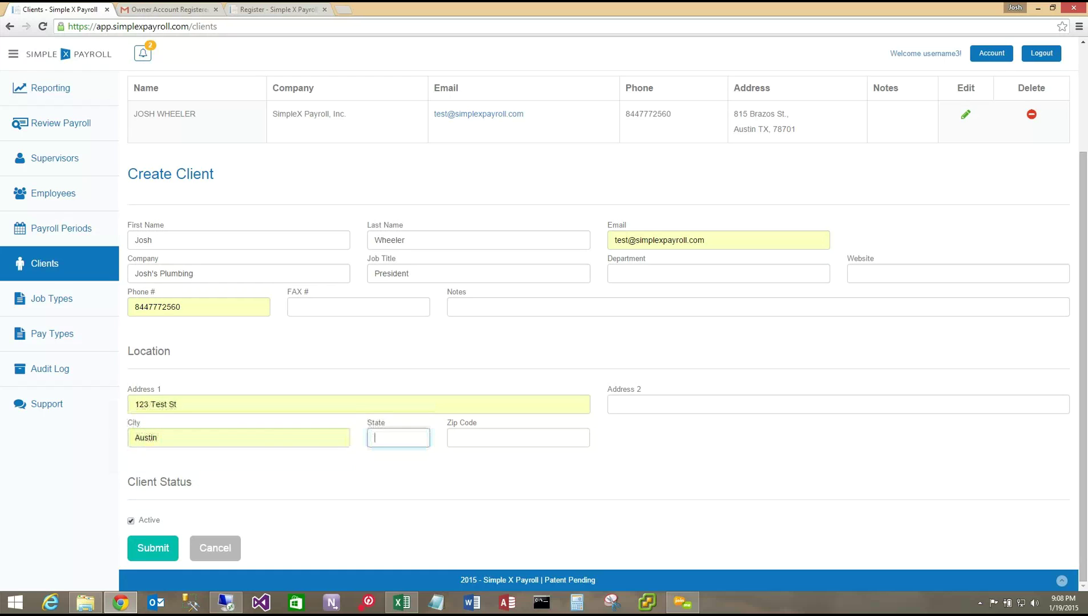
type("TX")
key("Tab")
type("78")
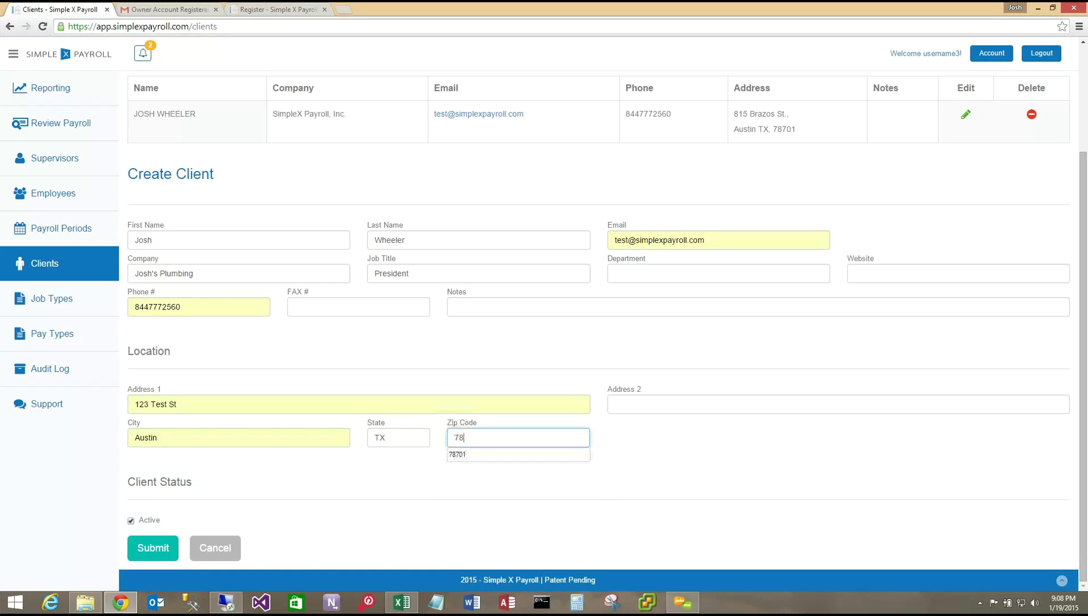
key("Down")
key("Return")
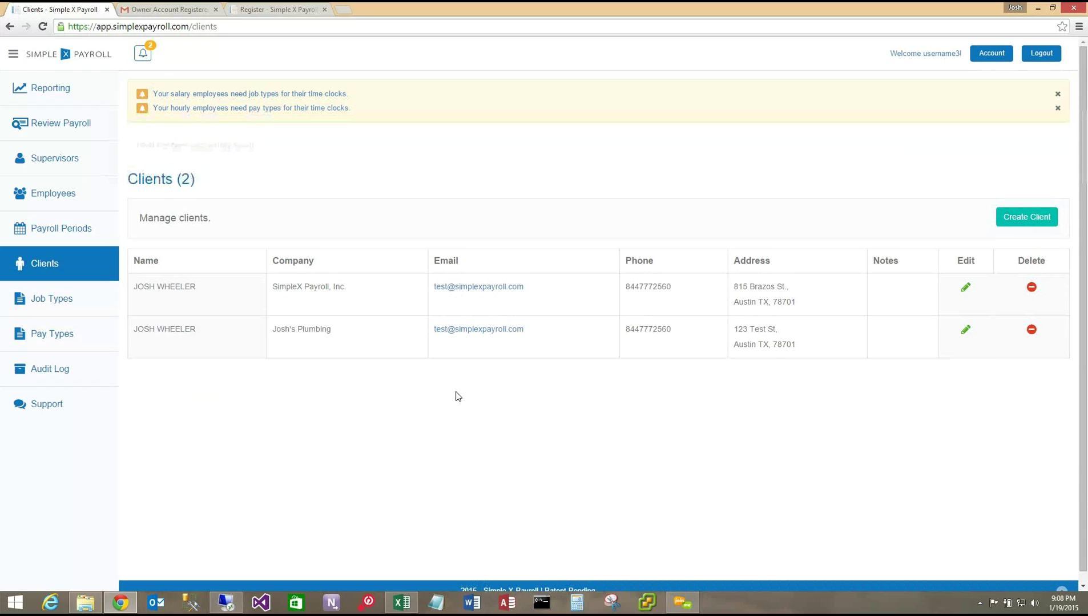
- Open the Job Types page listing Administrative, Marketing and Sales
left_click(256, 96)
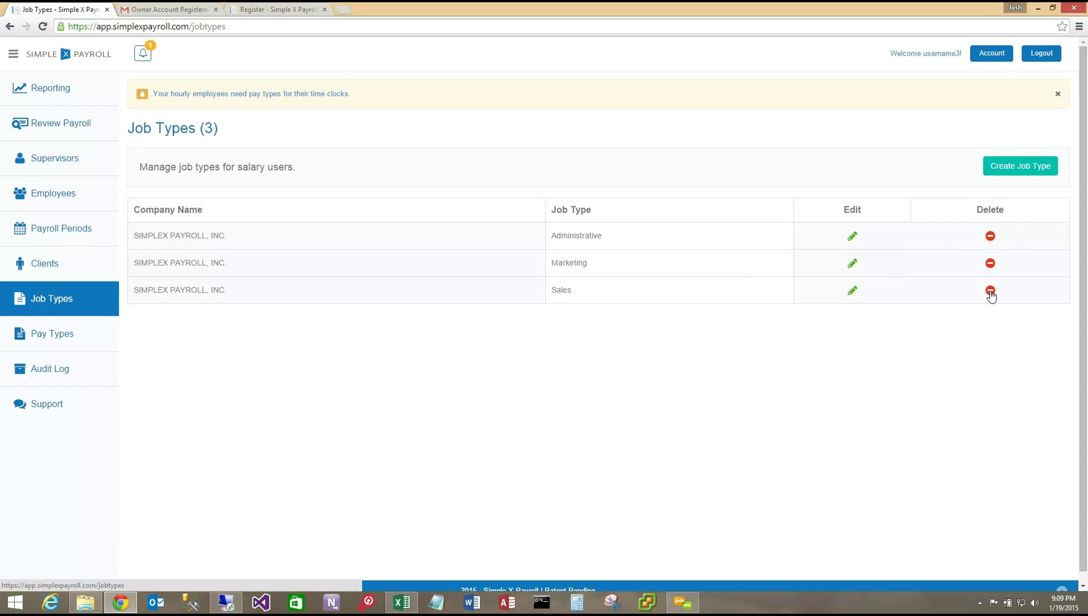
- Delete the Sales job type, create an Accounting job type, and open Pay Types
left_click(989, 291)
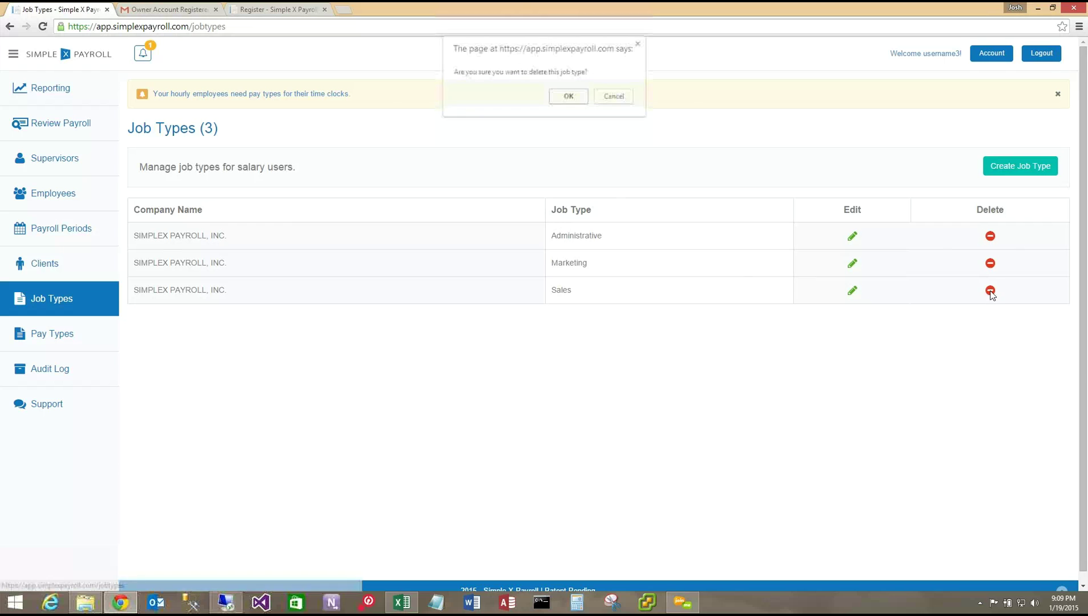
left_click(569, 97)
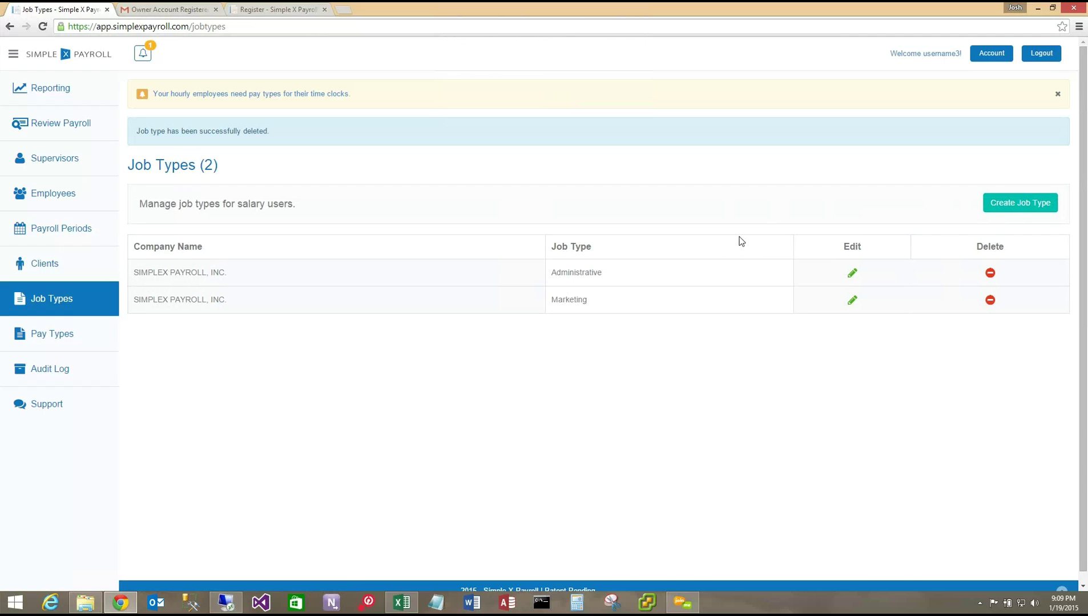
left_click(1004, 210)
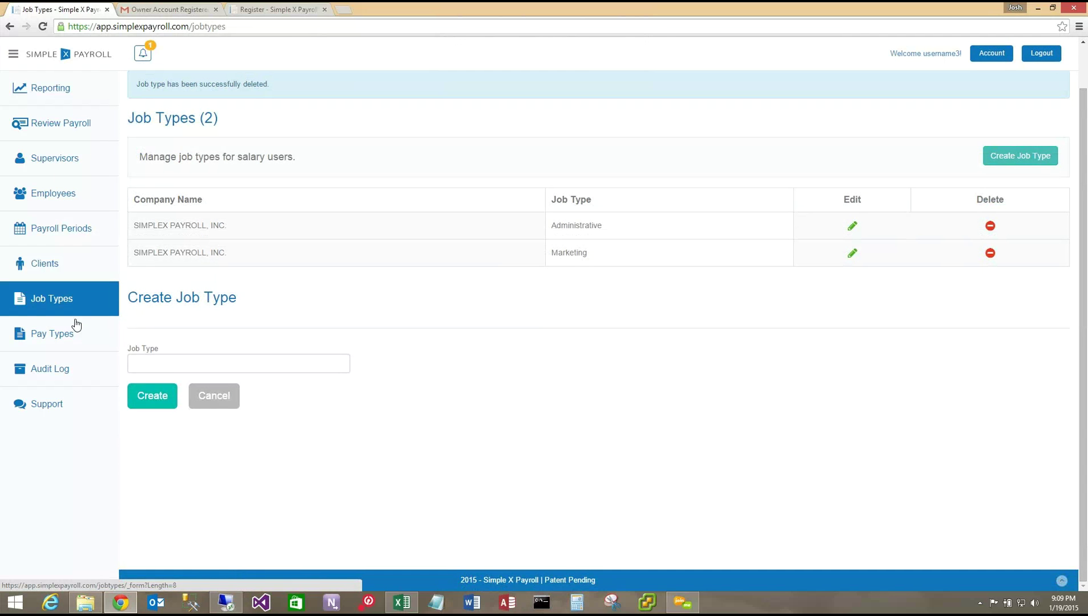
left_click(173, 363)
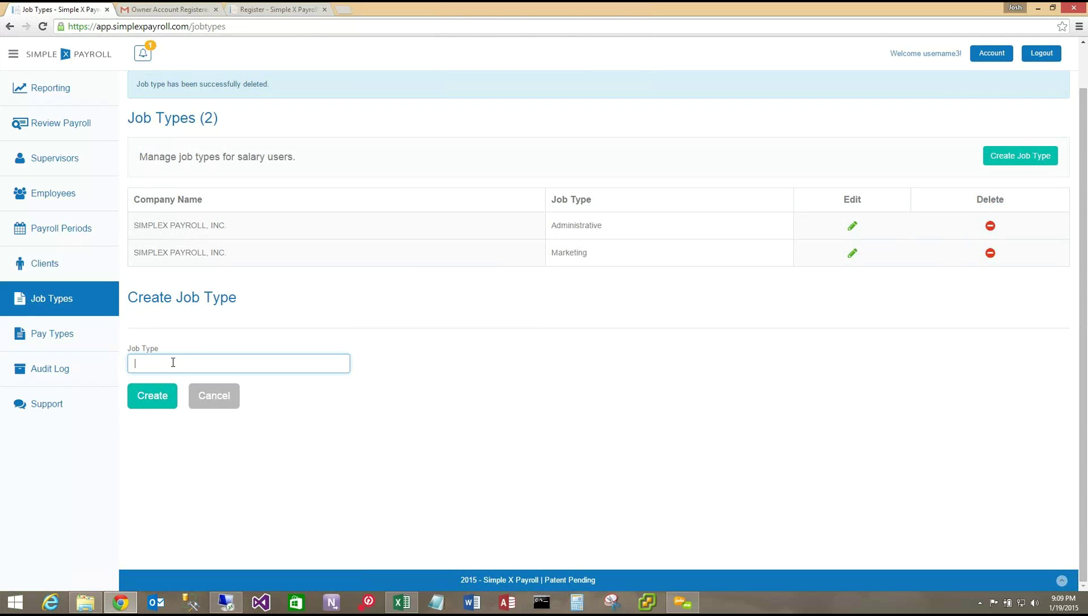
type("Accounting")
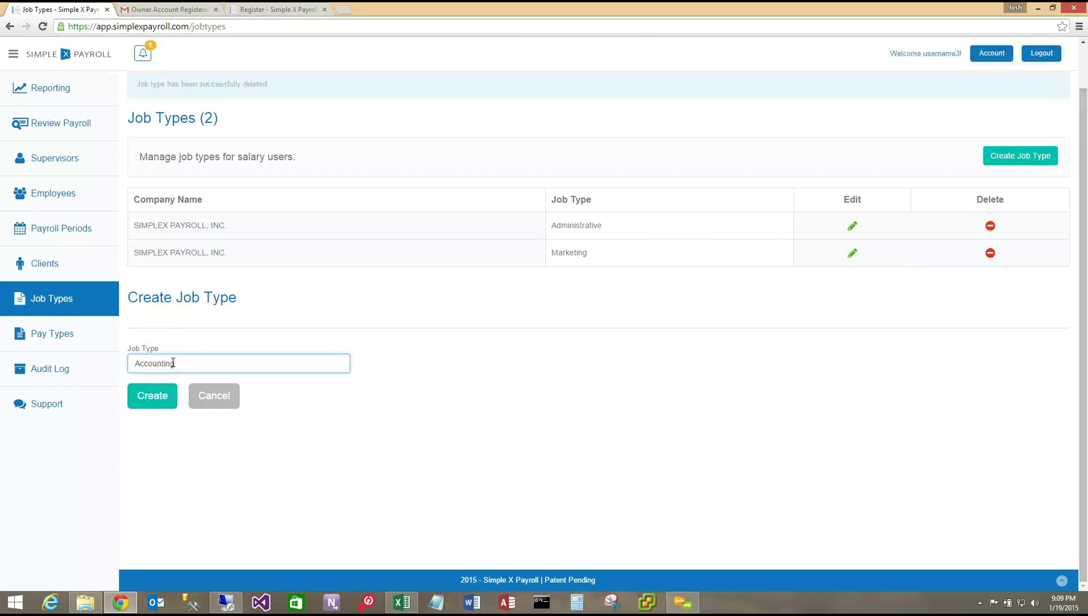
left_click(163, 399)
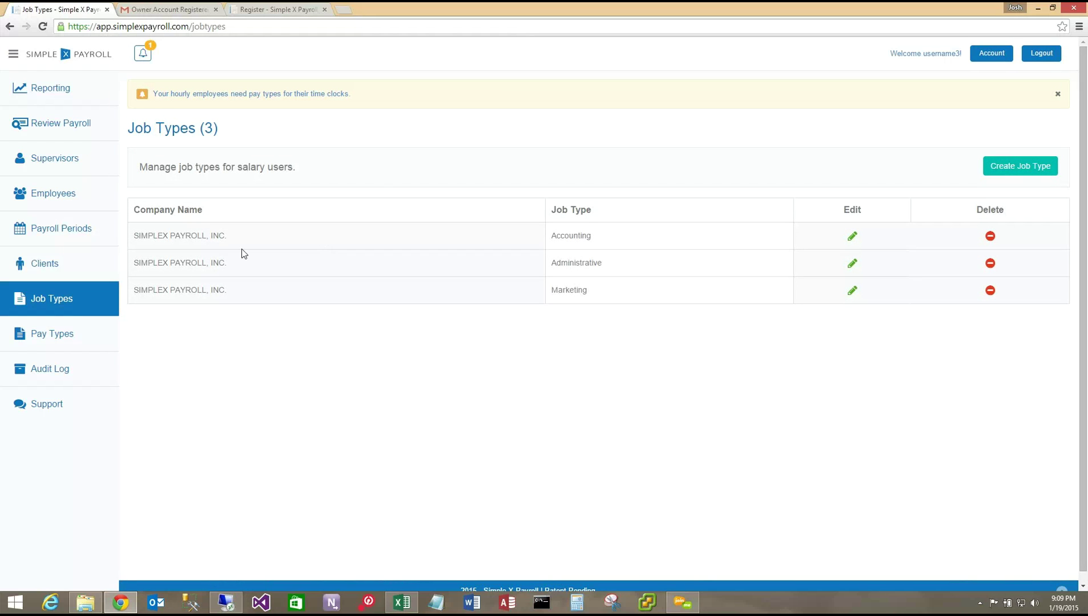
left_click(238, 96)
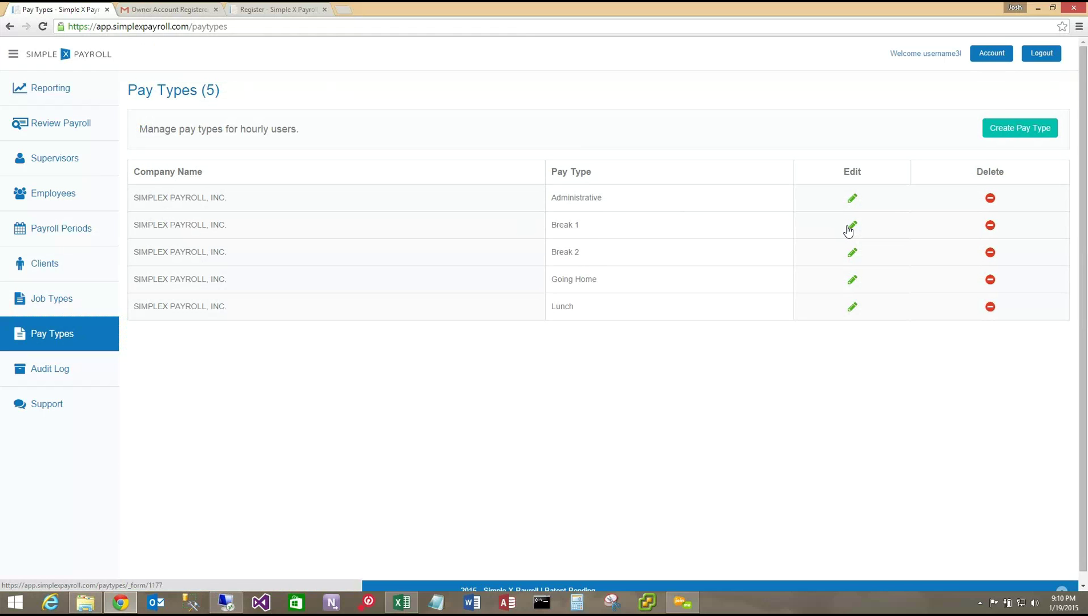
- Delete the Break 1 and Break 2 pay types, then go to Supervisors
left_click(990, 226)
left_click(568, 97)
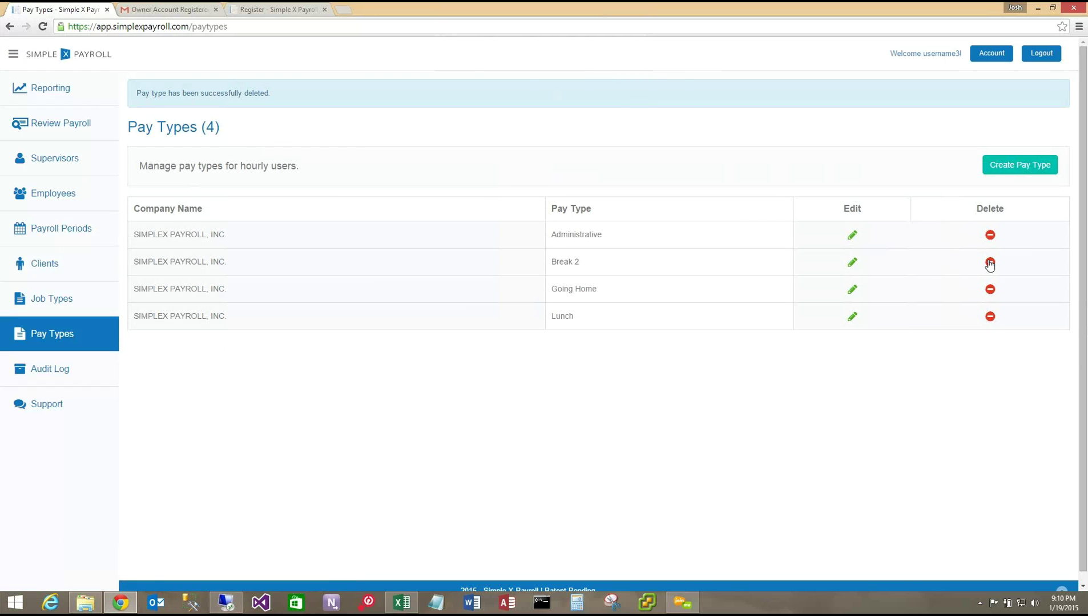
left_click(990, 263)
left_click(567, 97)
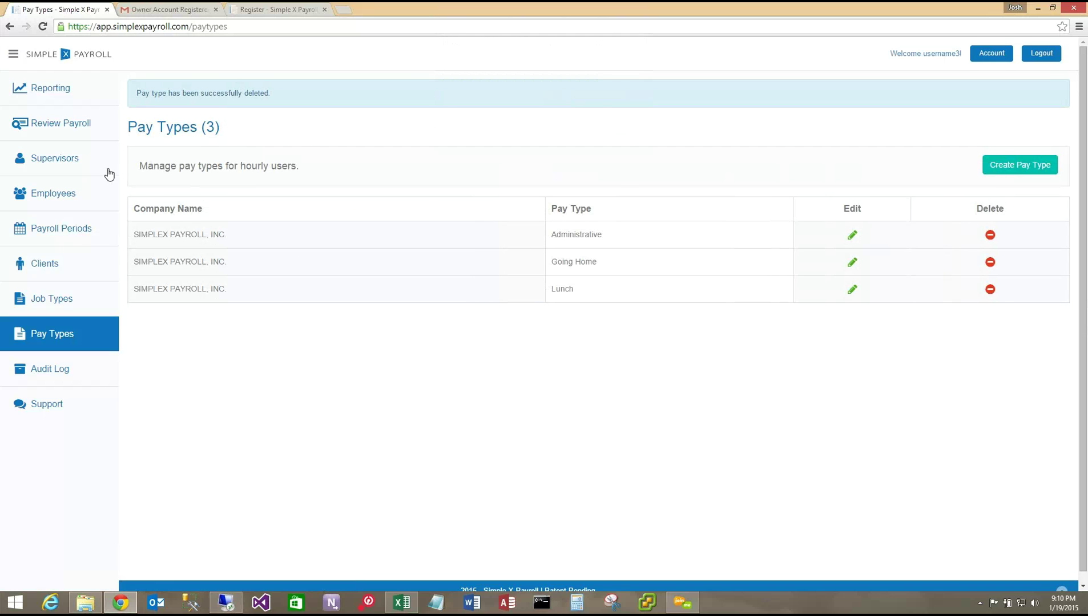
left_click(55, 160)
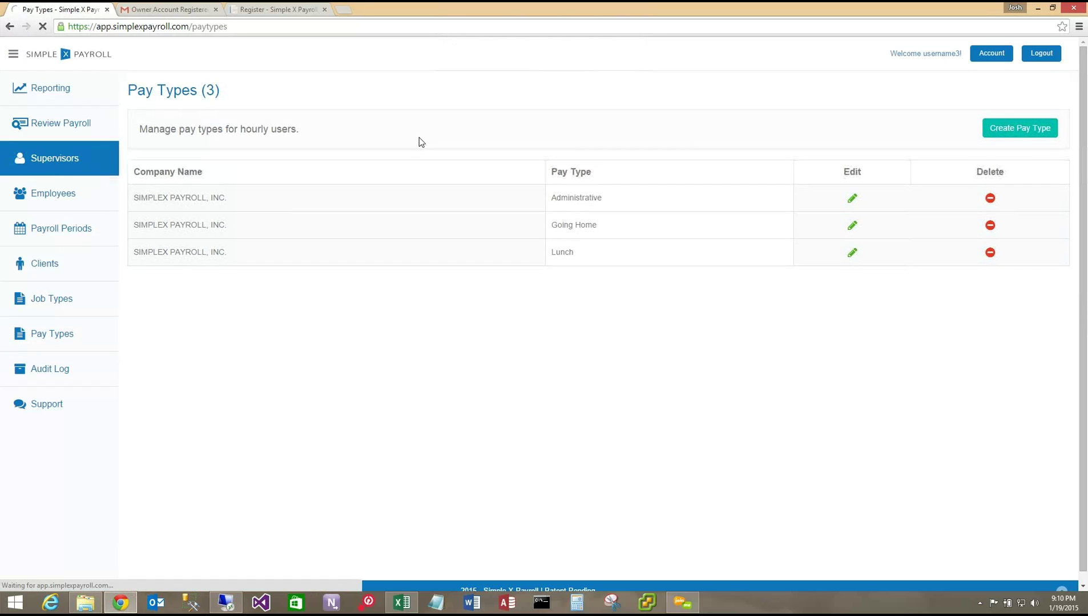
- Make salary user the supervisor of hourly user, then open the Support portal
left_click(699, 139)
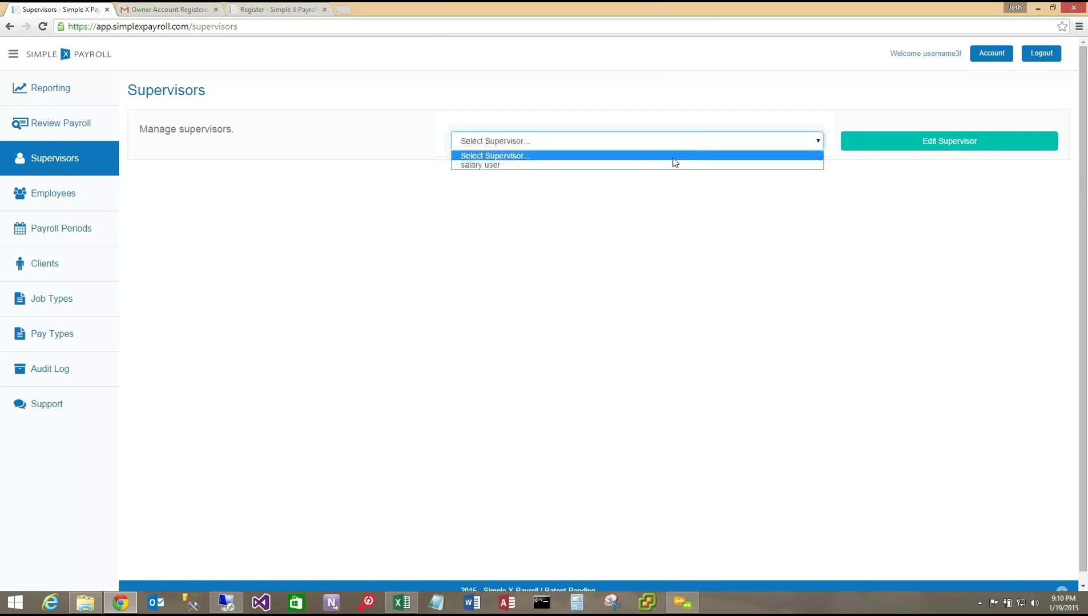
left_click(645, 171)
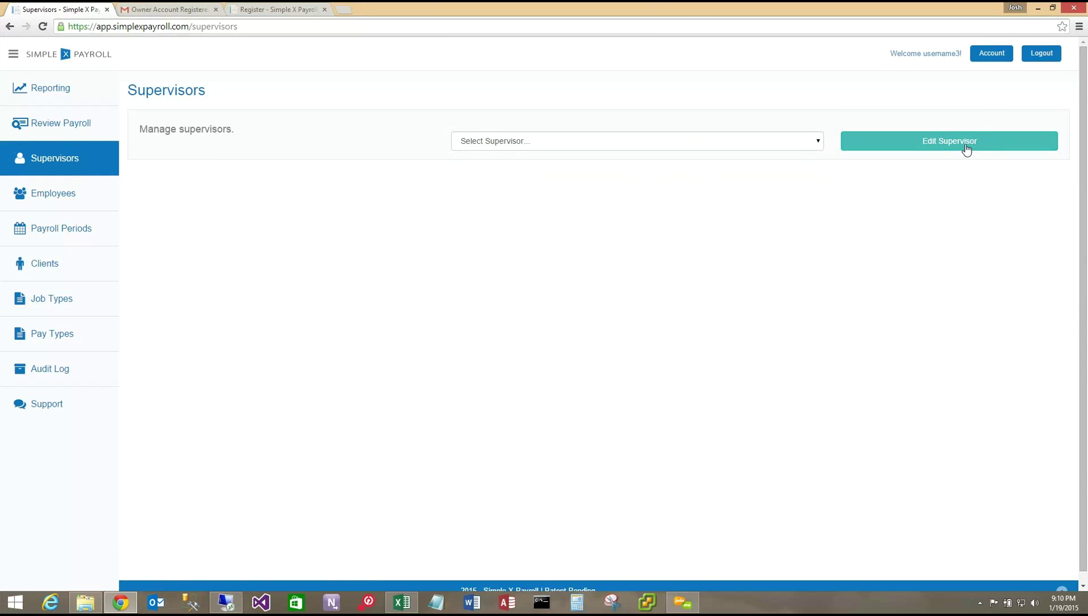
left_click(791, 143)
left_click(685, 165)
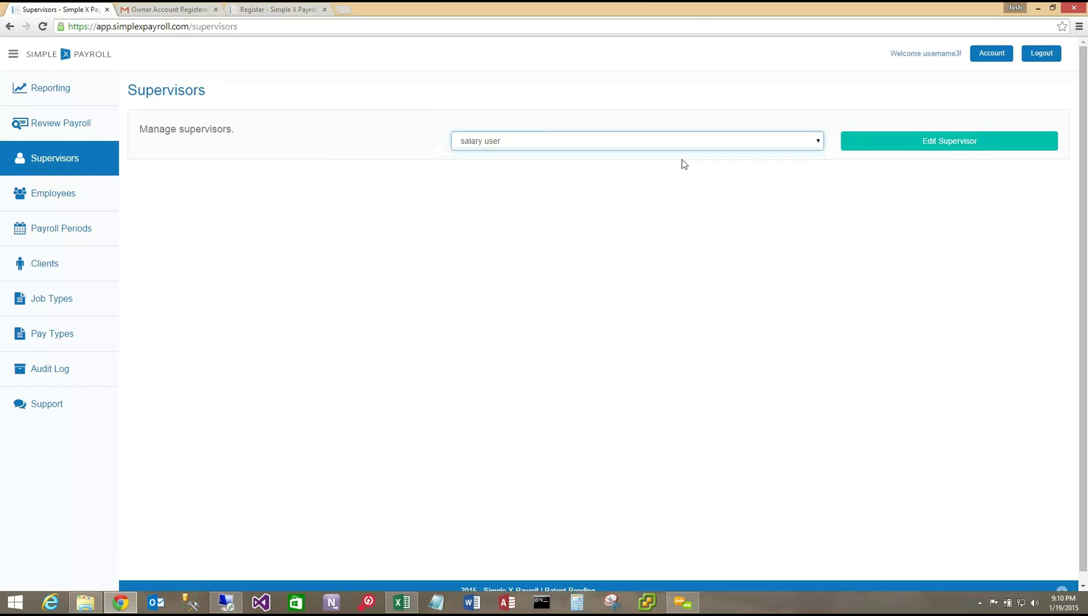
left_click(957, 144)
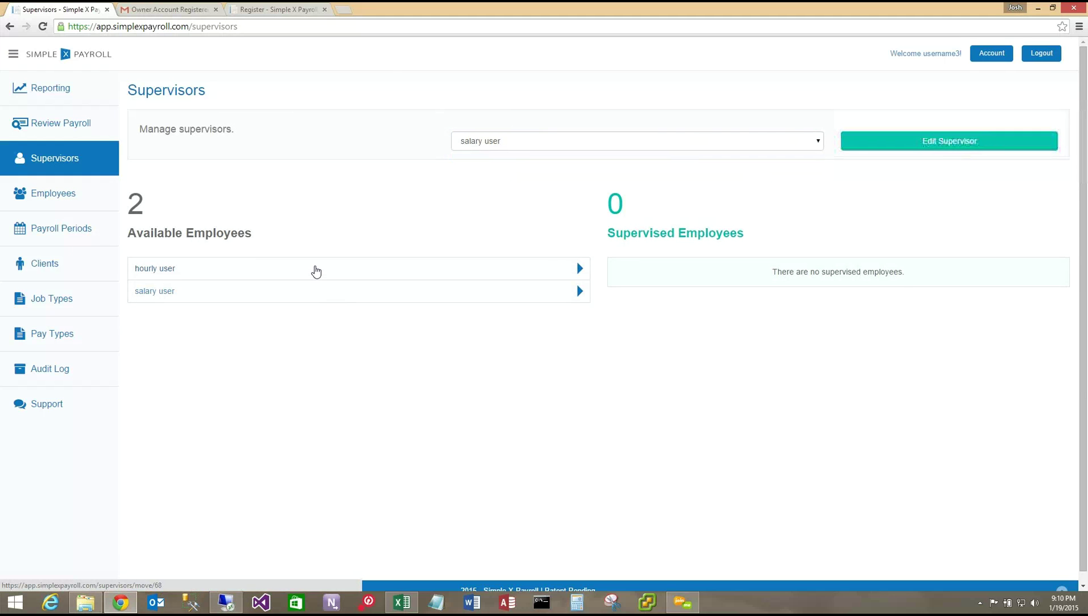
left_click(315, 271)
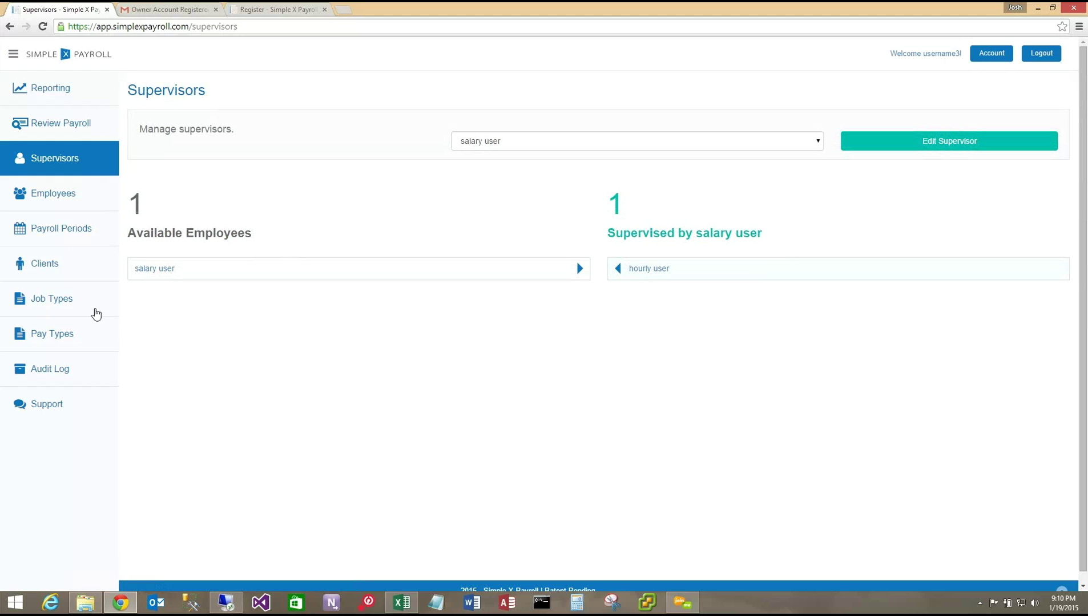
left_click(55, 403)
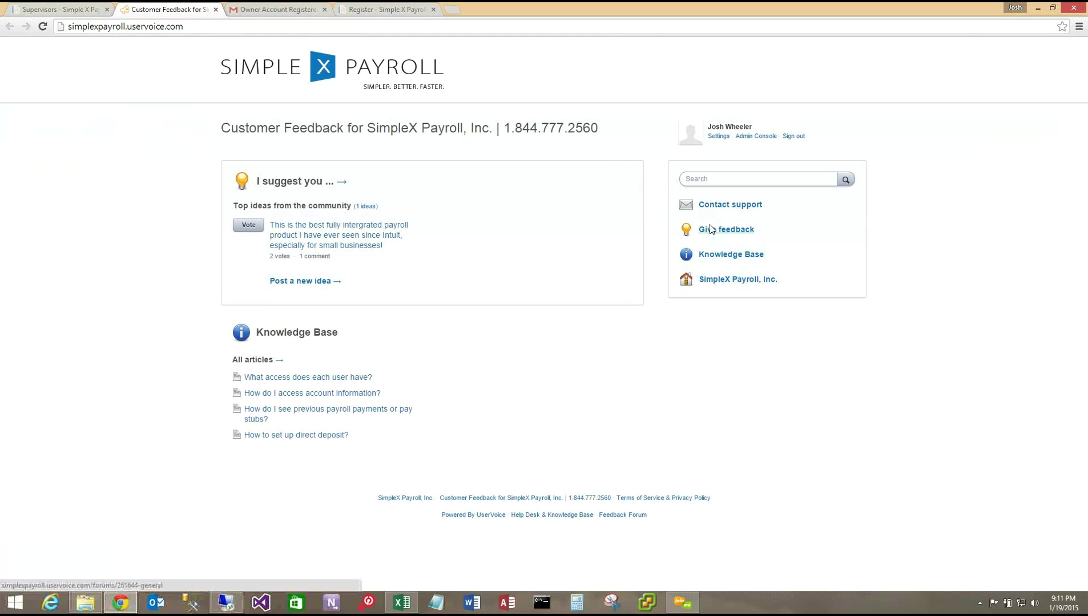
- Open Contact support in UserVoice, then return to the Supervisors tab
left_click(713, 205)
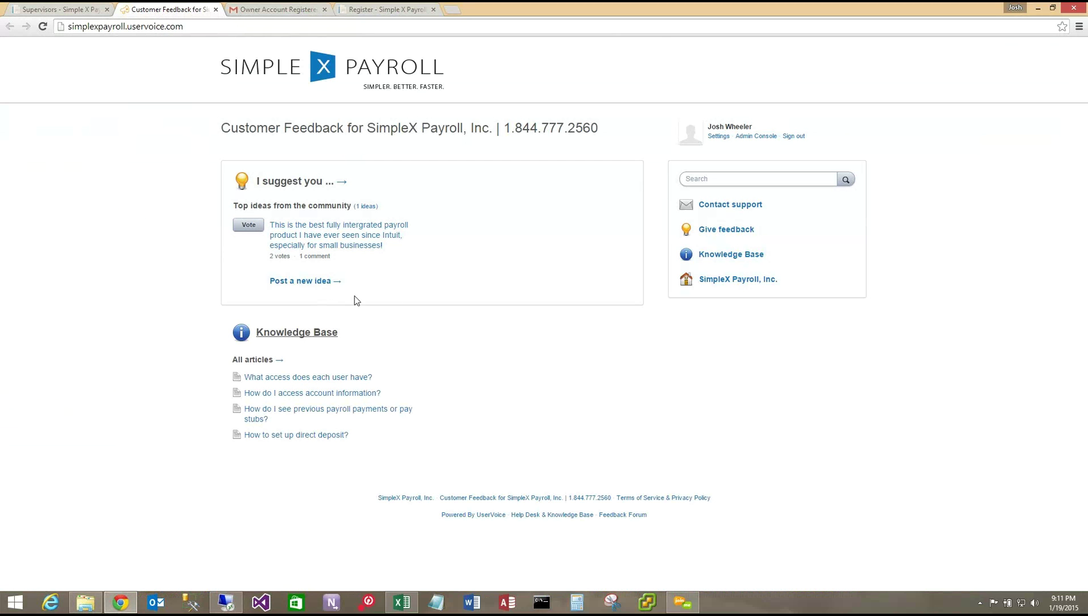
left_click(78, 12)
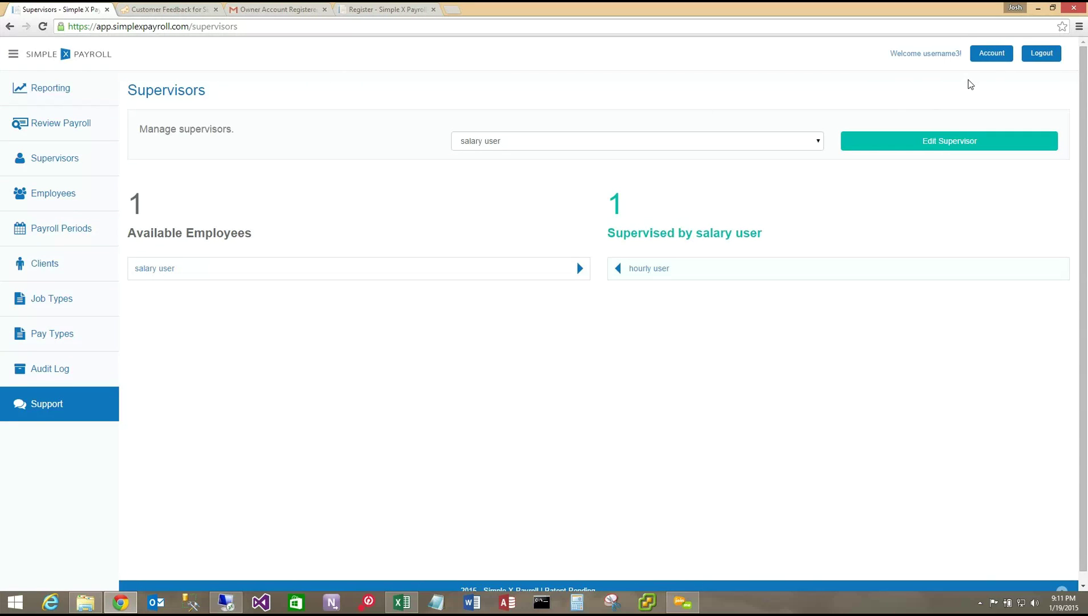
- Open the Manage Account page with account, password and billing sections
left_click(993, 57)
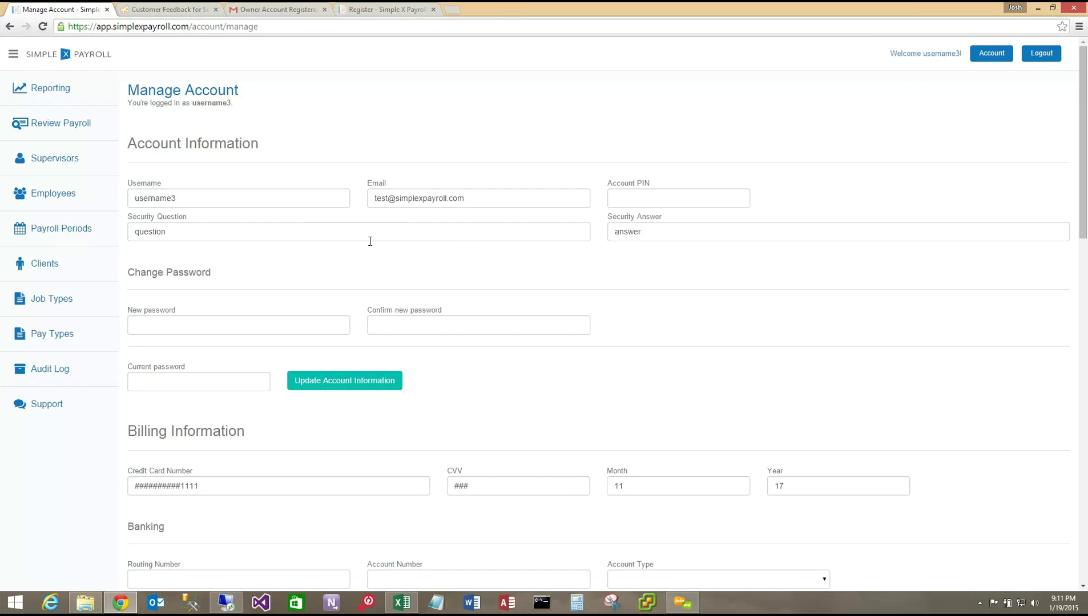
- Enter 0.00 as the employer's Overtime Limit and update the employer information
scroll(370, 242, "down", 5)
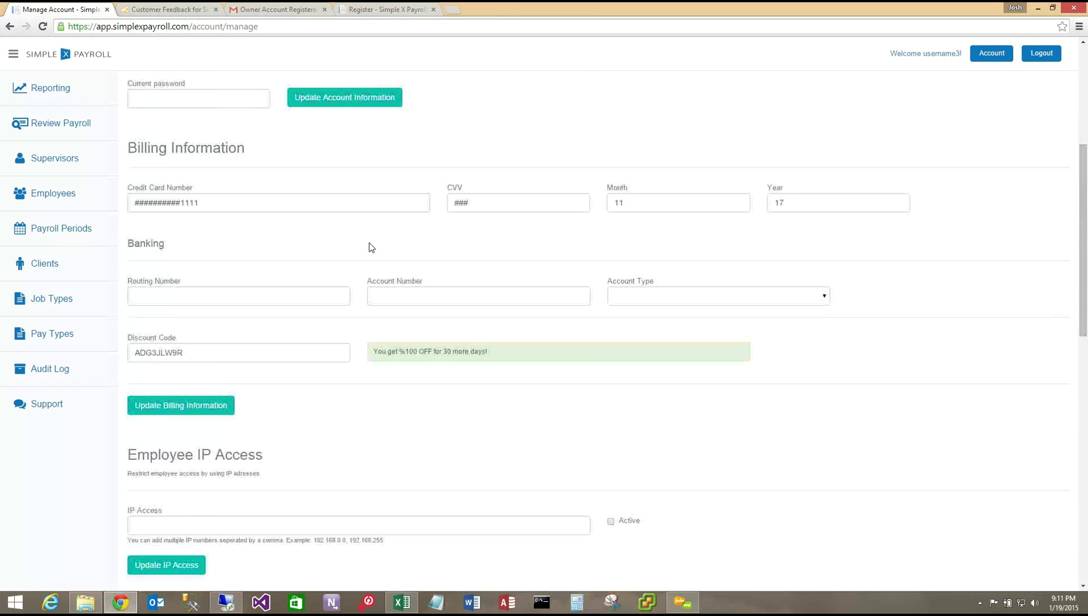
scroll(370, 247, "down", 3)
scroll(296, 264, "down", 1)
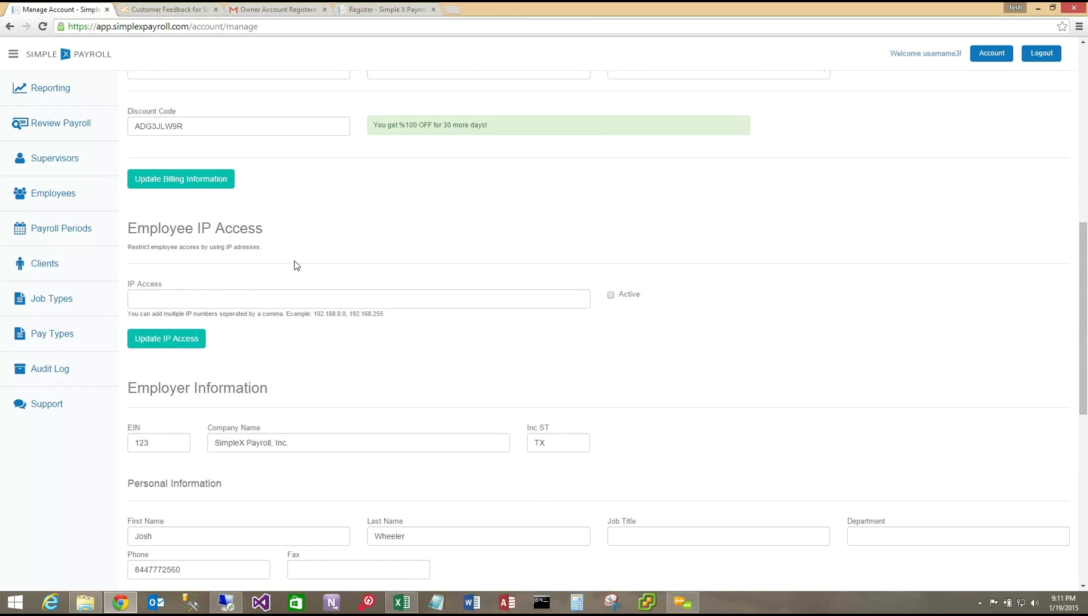
left_click(312, 300)
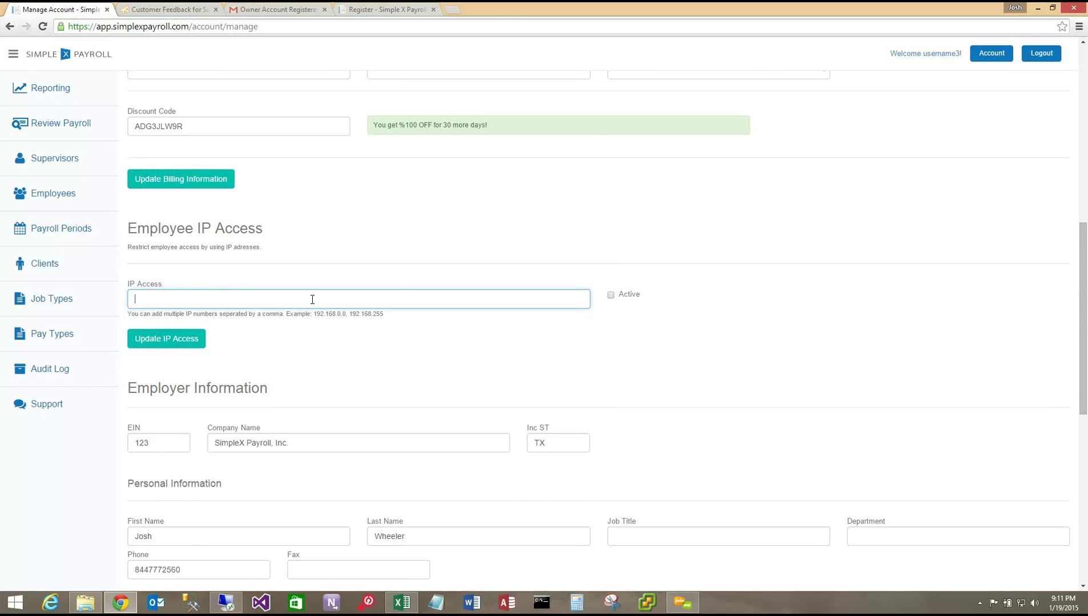
scroll(397, 284, "down", 3)
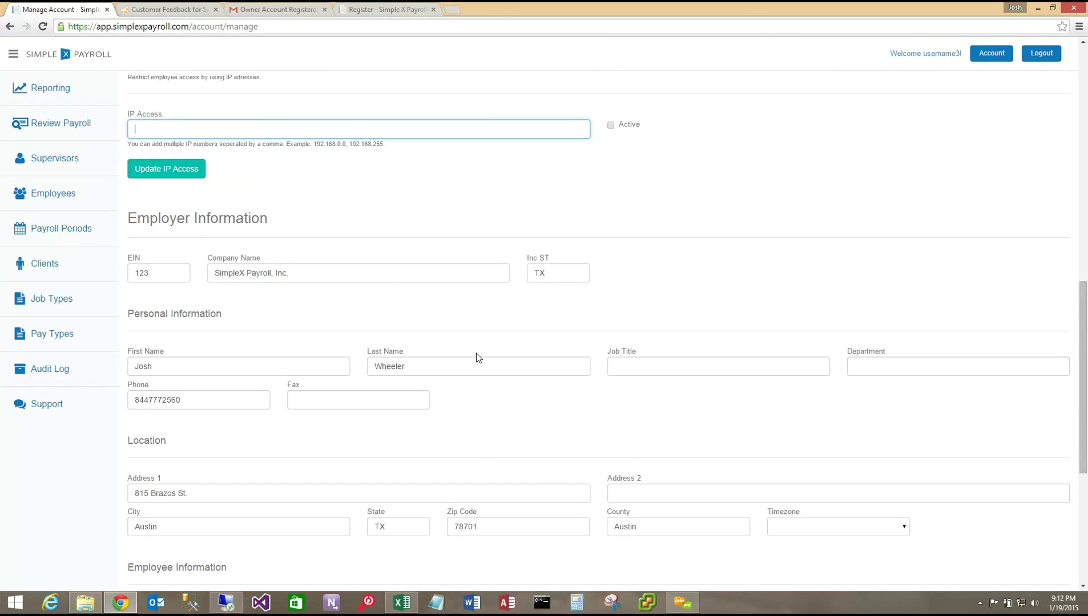
scroll(342, 408, "down", 1)
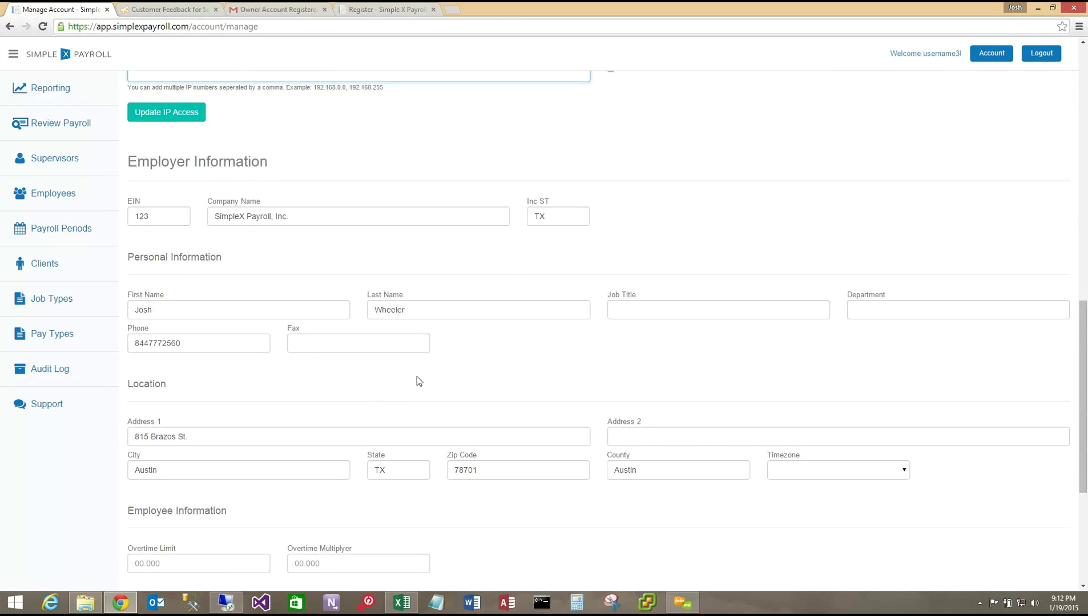
scroll(418, 382, "down", 1)
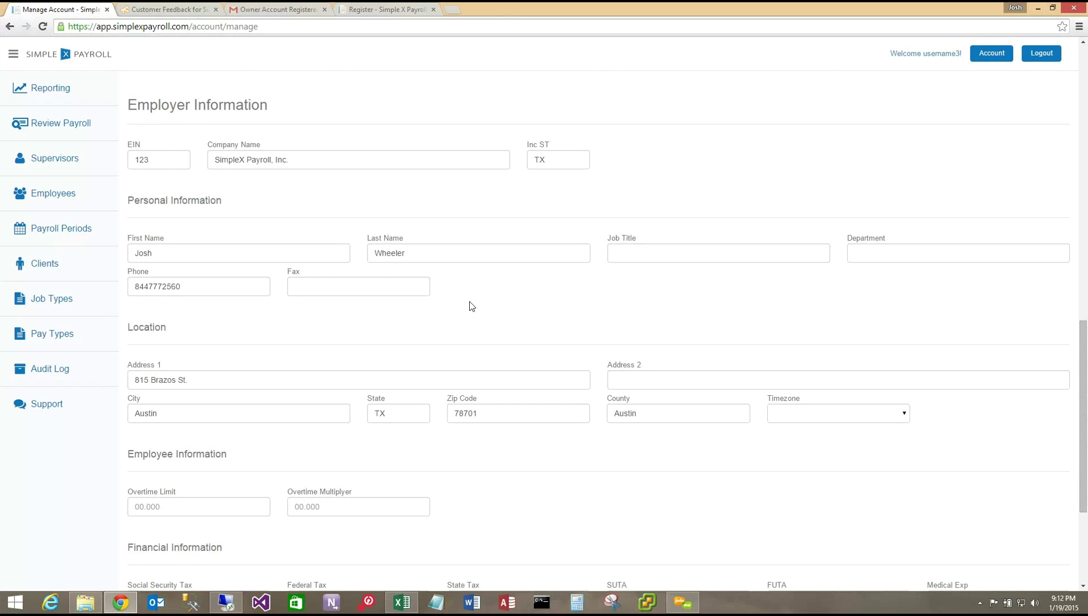
scroll(437, 313, "down", 2)
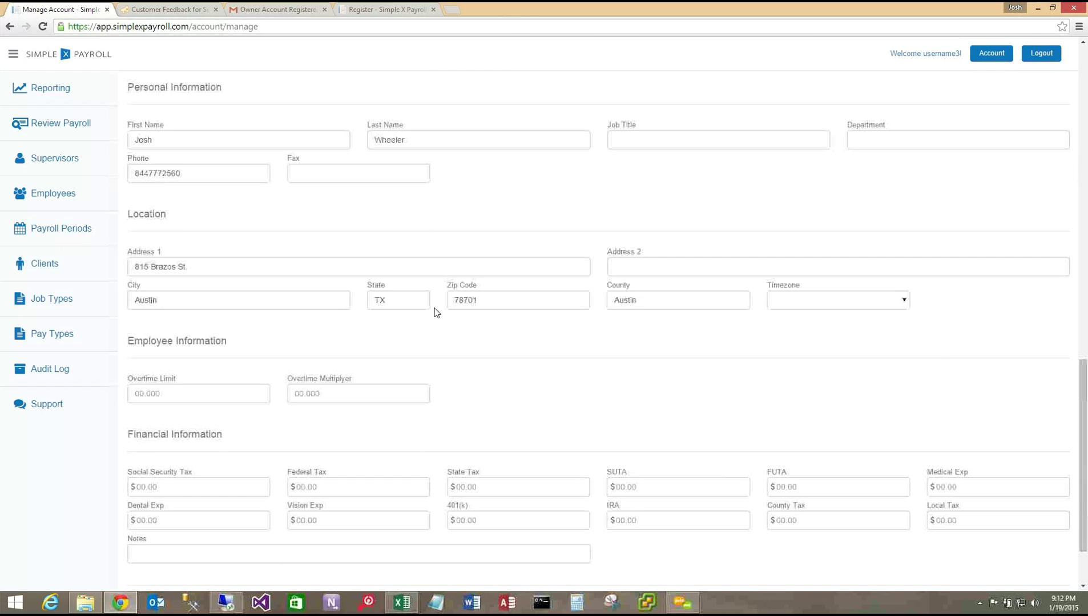
left_click(178, 396)
type("0.00")
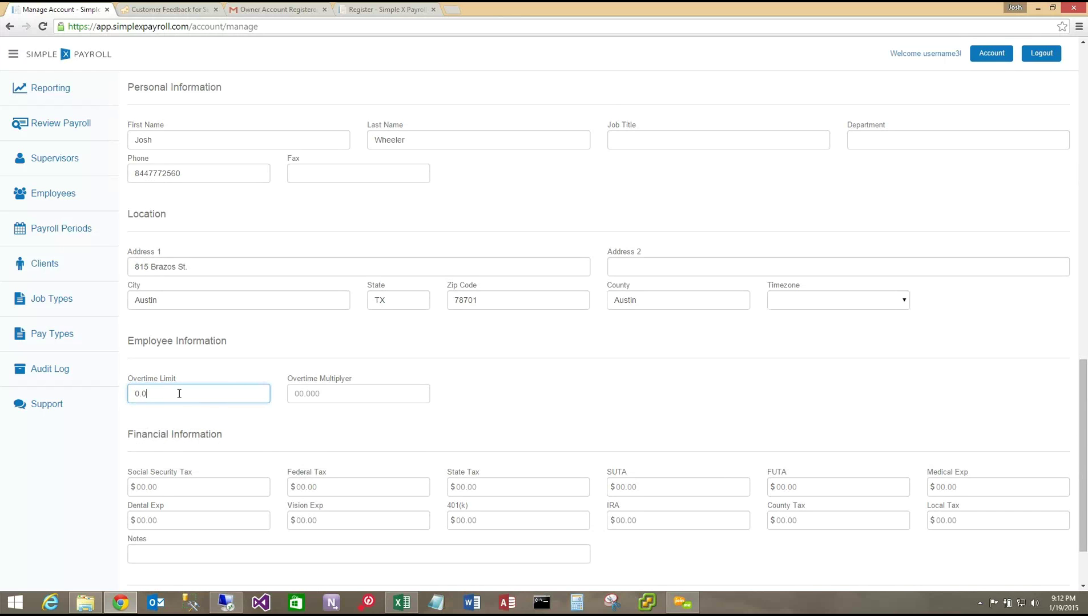
left_click(568, 392)
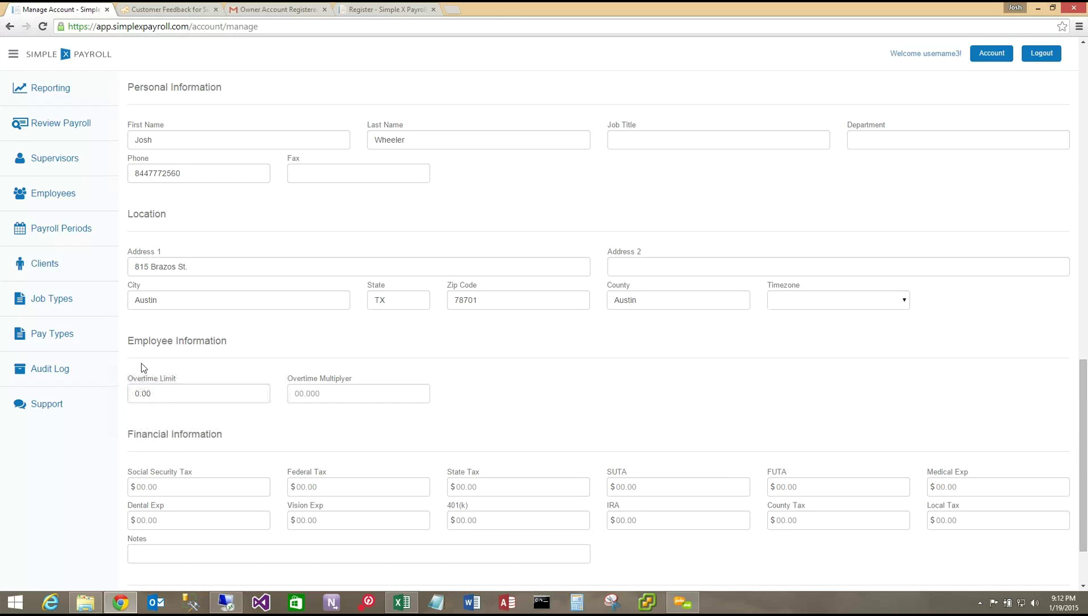
scroll(401, 337, "down", 1)
scroll(401, 337, "down", 1)
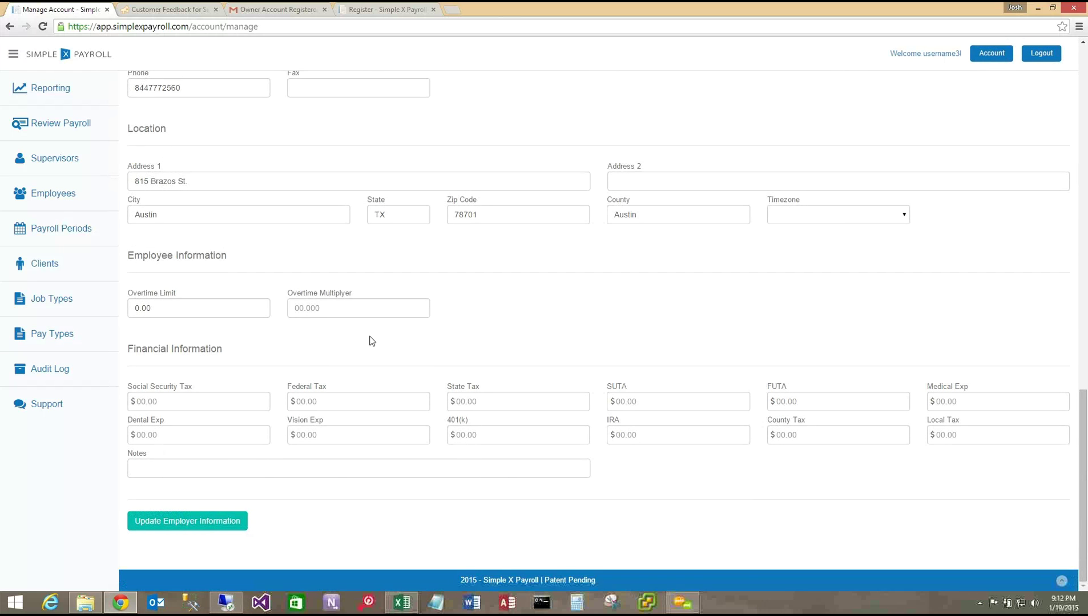
left_click(220, 521)
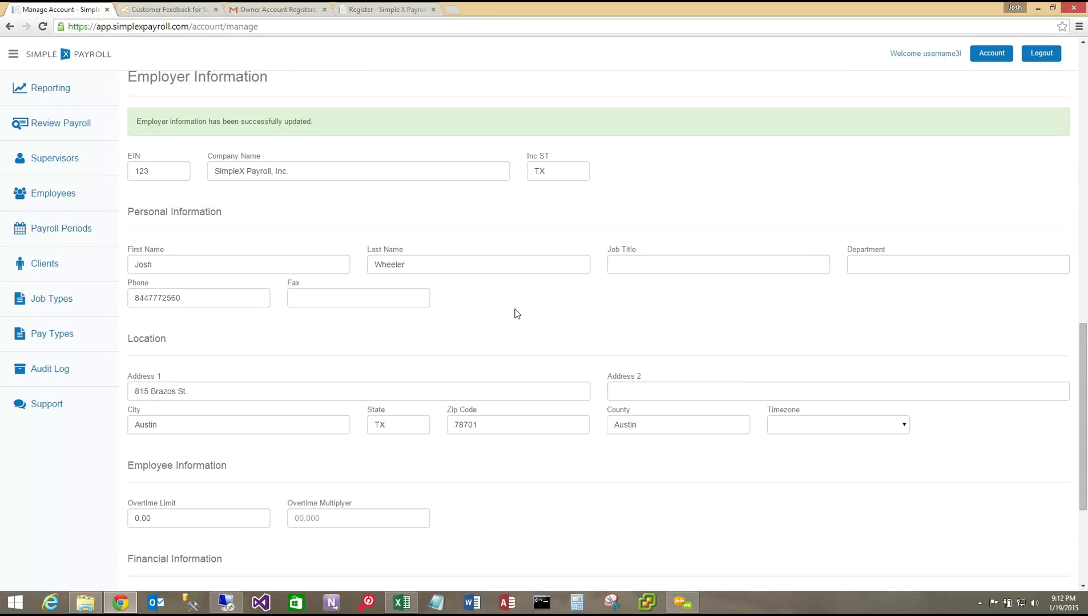
- Open the Time Tracking report from the Reporting menu
left_click(95, 90)
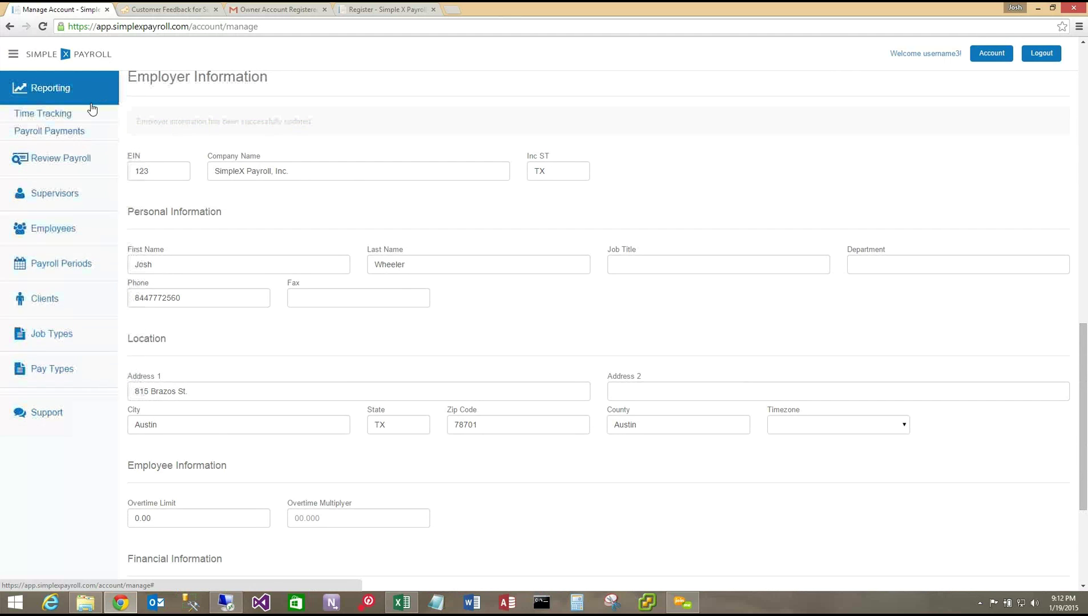
left_click(100, 116)
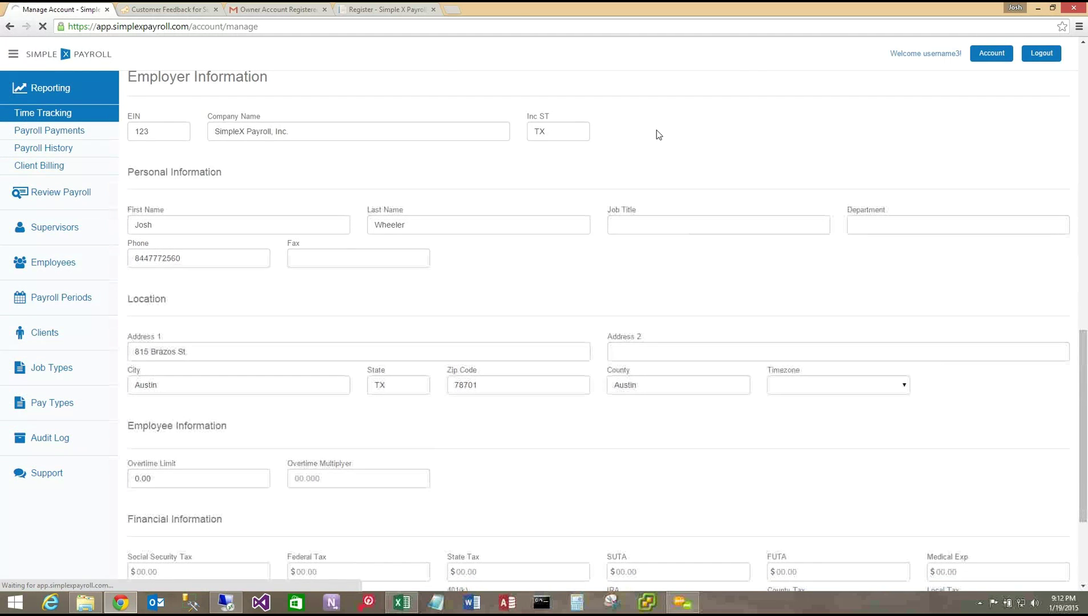